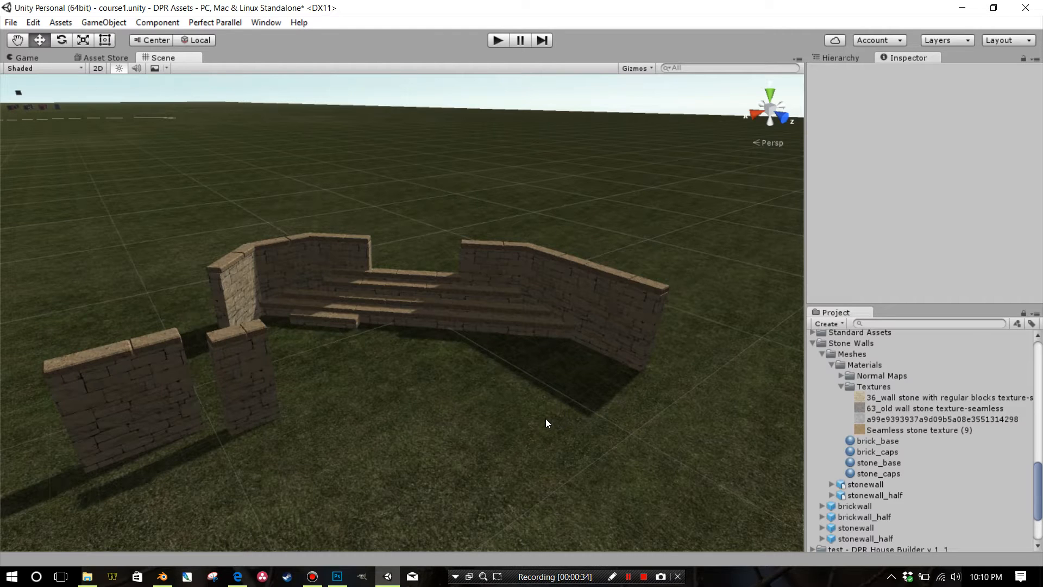
Step: Move the full stone wall along X to about 302.81 and the half wall to about X 299.5
{"action": "left_click_drag", "start_coordinate": [543, 416], "coordinate": [543, 416], "text": "alt"}
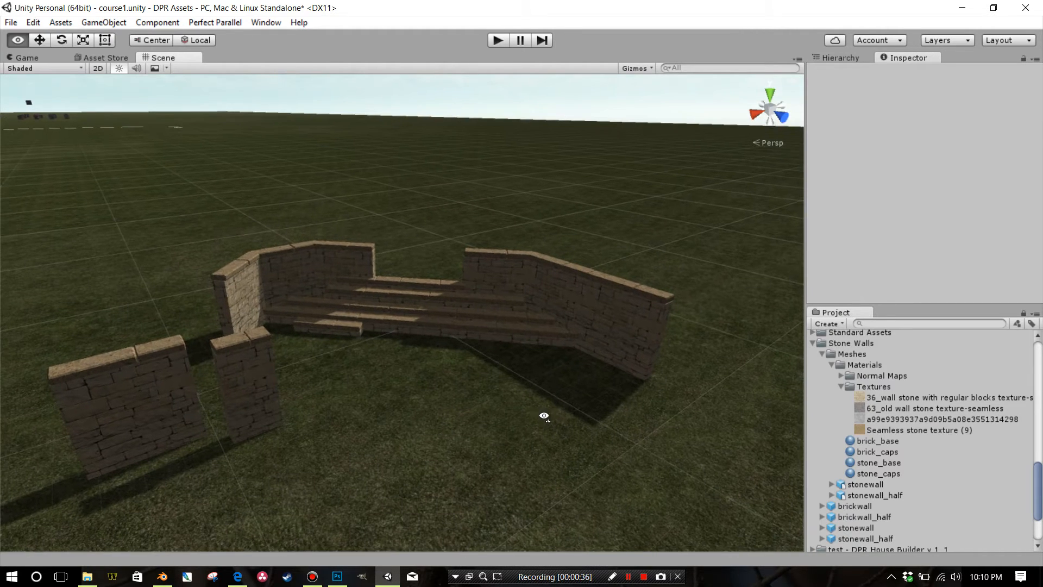
{"action": "right_click_drag", "start_coordinate": [543, 416], "coordinate": [553, 418]}
{"action": "scroll", "coordinate": [540, 412], "scroll_direction": "down", "scroll_amount": 3}
{"action": "middle_click_drag", "start_coordinate": [540, 413], "coordinate": [583, 394]}
{"action": "scroll", "coordinate": [584, 393], "scroll_direction": "up", "scroll_amount": 4}
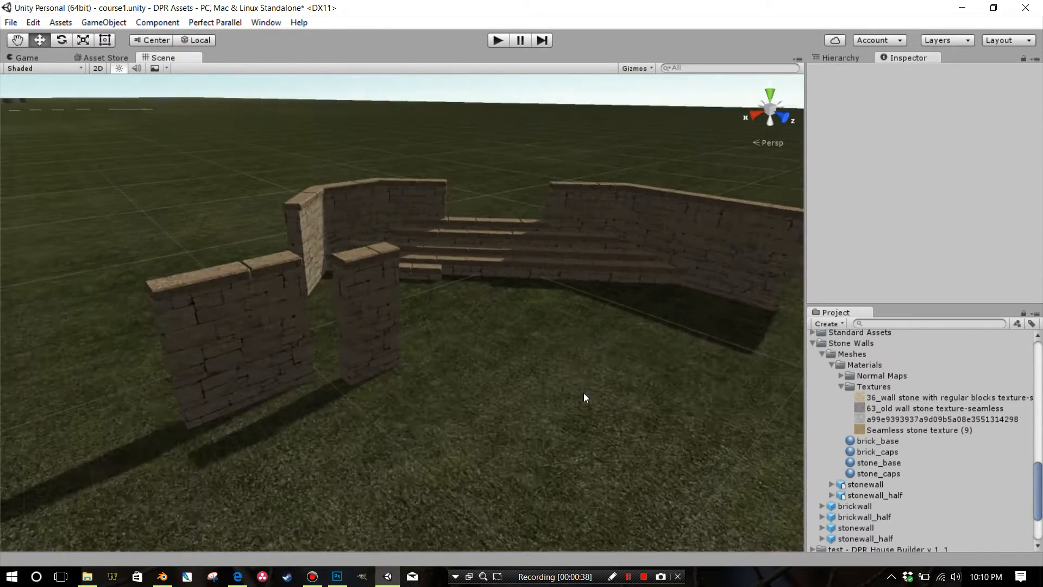
{"action": "right_click_drag", "start_coordinate": [584, 398], "coordinate": [554, 375]}
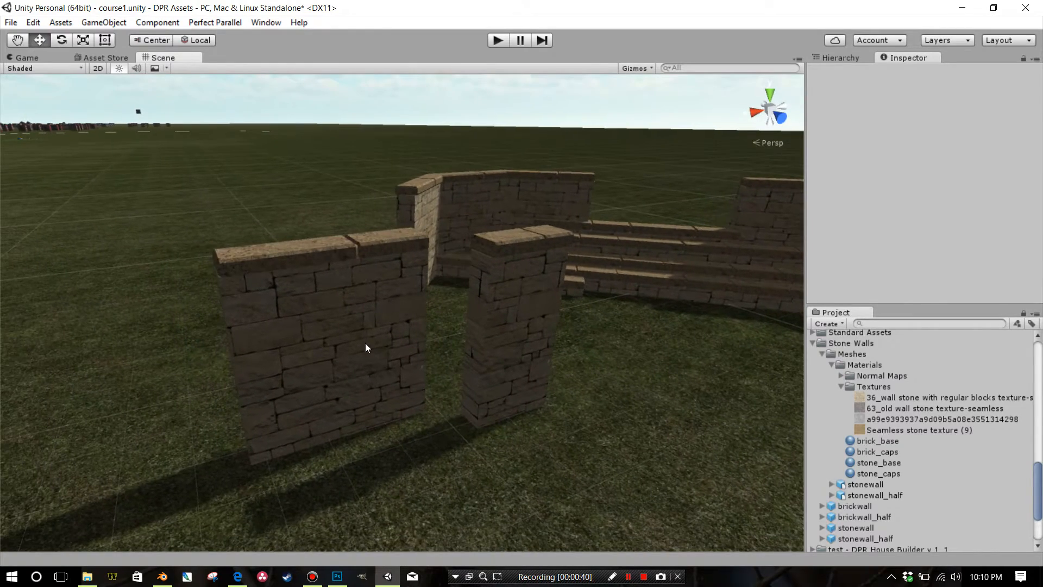
{"action": "left_click", "coordinate": [365, 347]}
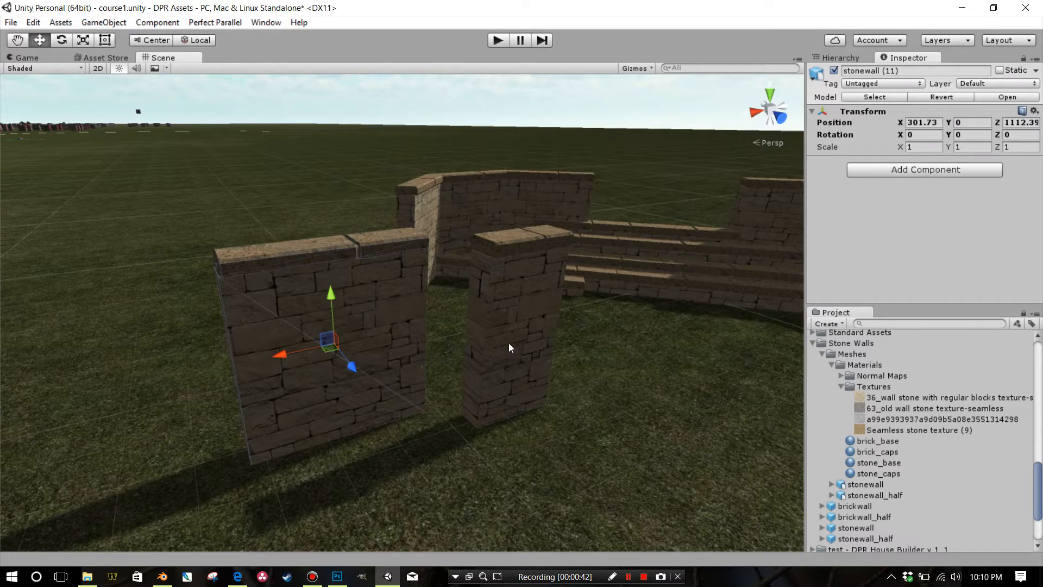
{"action": "left_click_drag", "start_coordinate": [287, 356], "coordinate": [236, 364]}
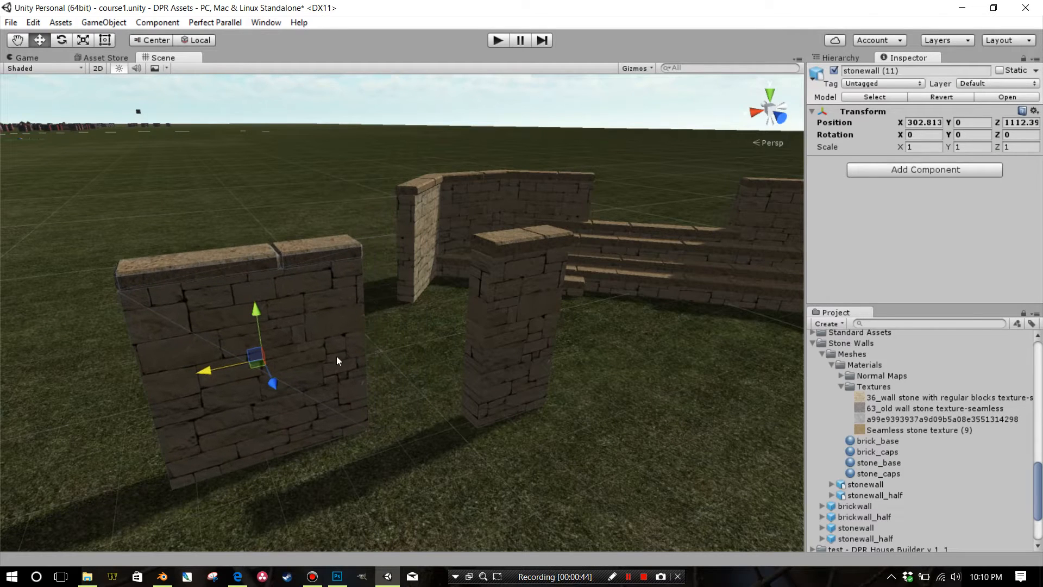
{"action": "left_click", "coordinate": [499, 351]}
{"action": "left_click_drag", "start_coordinate": [474, 339], "coordinate": [447, 344]}
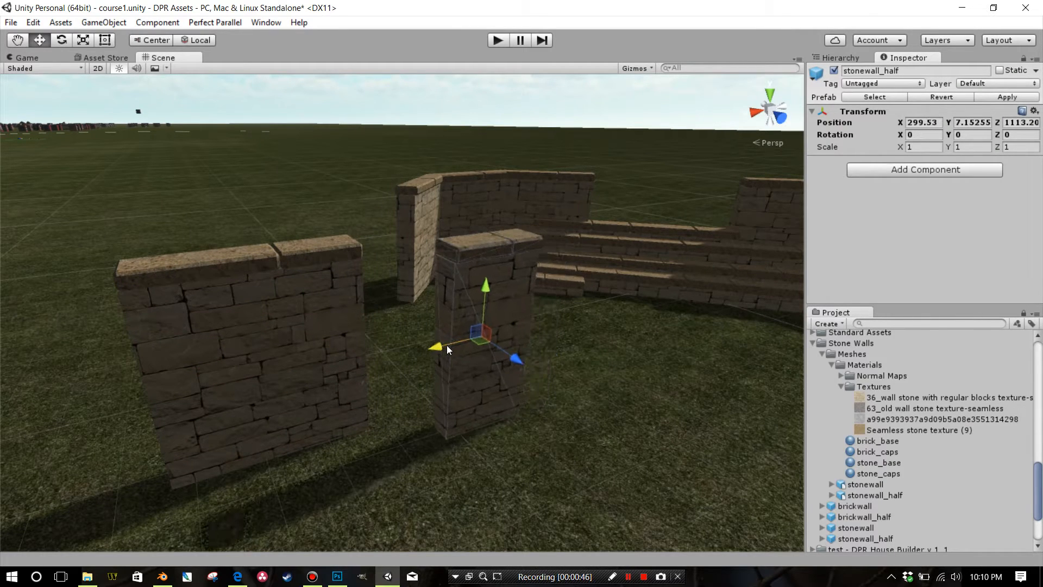
Step: Try raising the full stone wall's capstones to a Y position of about 3.94, inspect them from above, and undo the move
{"action": "middle_click_drag", "start_coordinate": [338, 337], "coordinate": [435, 342]}
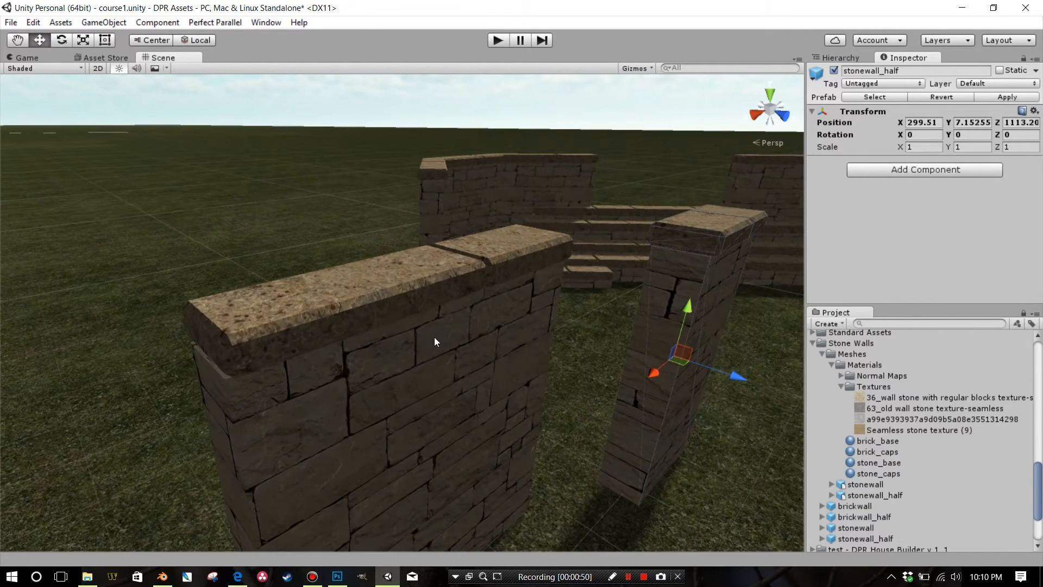
{"action": "left_click", "coordinate": [403, 310]}
{"action": "left_click", "coordinate": [400, 302]}
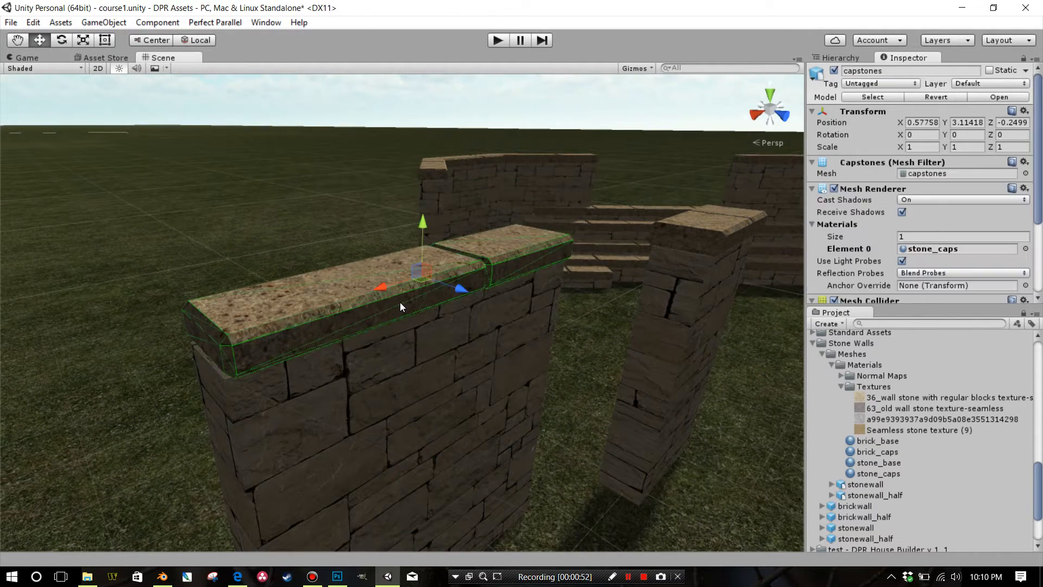
{"action": "left_click_drag", "start_coordinate": [416, 242], "coordinate": [421, 126]}
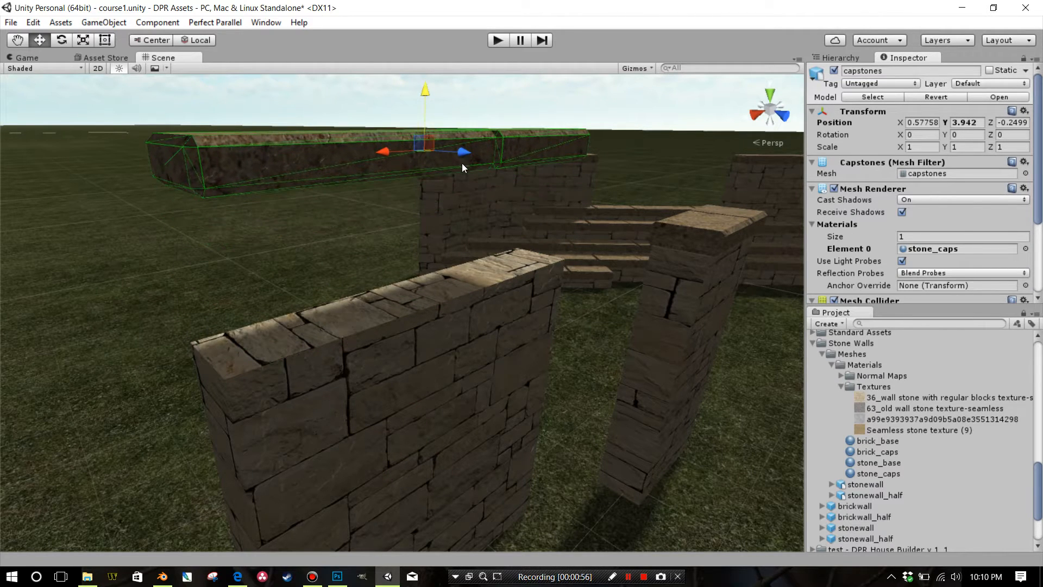
{"action": "right_click_drag", "start_coordinate": [482, 233], "coordinate": [311, 314]}
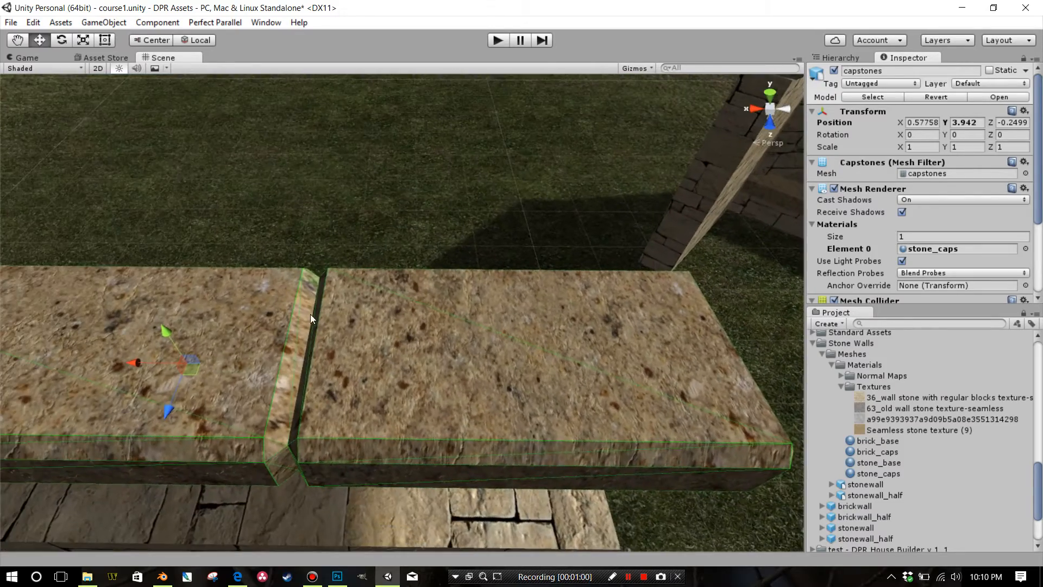
{"action": "right_click_drag", "start_coordinate": [301, 370], "coordinate": [418, 331]}
{"action": "middle_click_drag", "start_coordinate": [418, 331], "coordinate": [426, 320]}
{"action": "key", "text": "ctrl+z"}
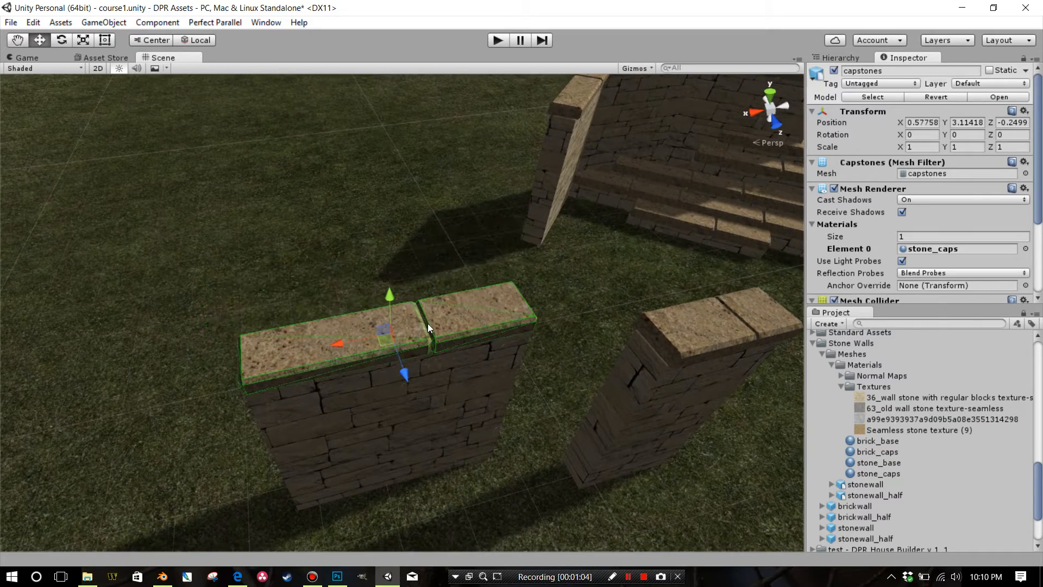
Step: Lift the full stone wall's capstones again to a Y position of about 3.99 and undo the lift
{"action": "right_click_drag", "start_coordinate": [398, 317], "coordinate": [419, 296]}
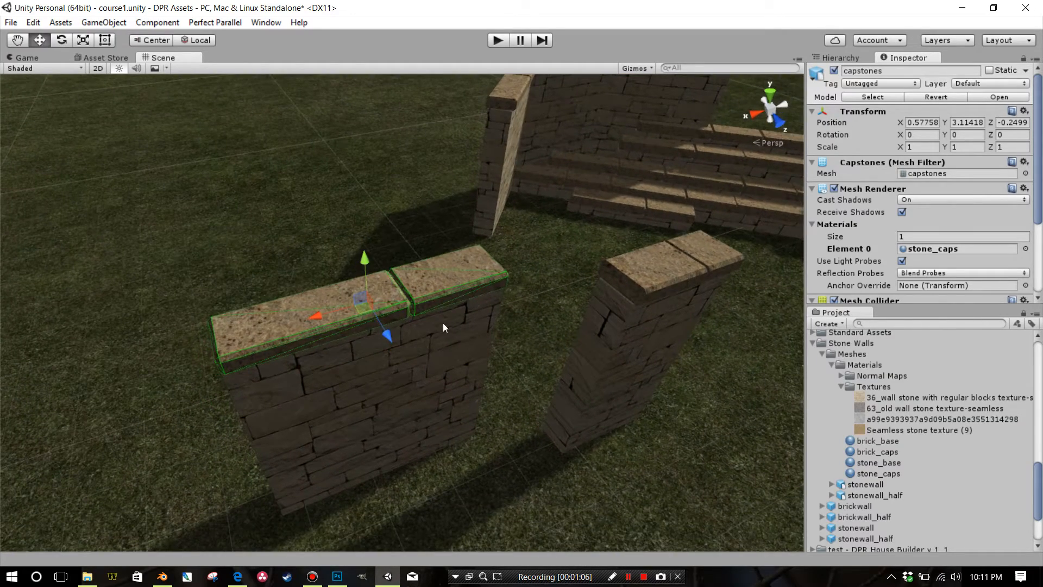
{"action": "middle_click_drag", "start_coordinate": [444, 327], "coordinate": [400, 230]}
{"action": "left_click_drag", "start_coordinate": [358, 206], "coordinate": [385, 164]}
{"action": "scroll", "coordinate": [415, 303], "scroll_direction": "up", "scroll_amount": 5}
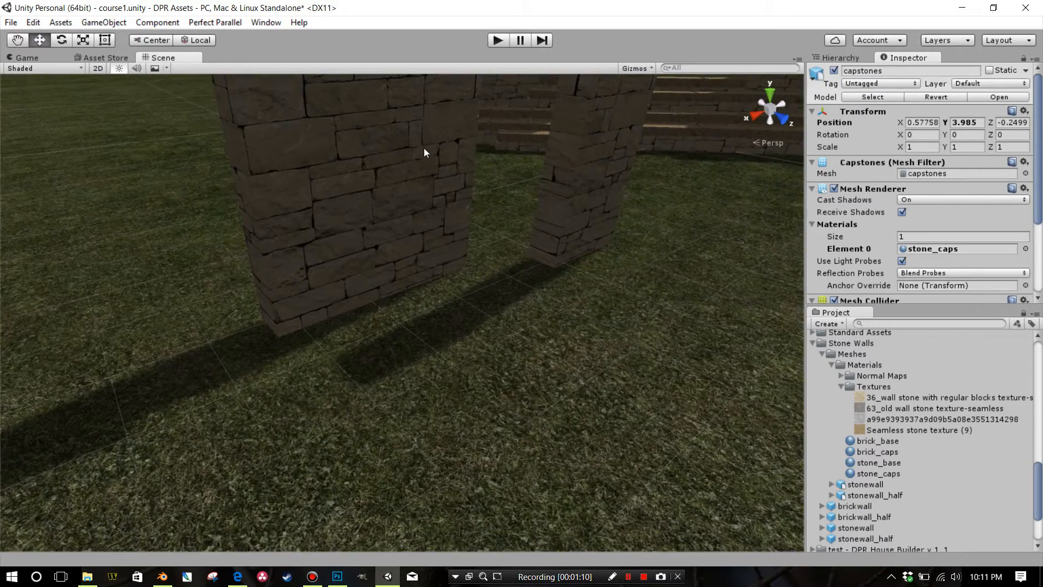
{"action": "scroll", "coordinate": [466, 262], "scroll_direction": "down", "scroll_amount": 5}
{"action": "key", "text": "ctrl+z"}
Step: Try lifting the capstones off the half stone wall and undo the move
{"action": "middle_click_drag", "start_coordinate": [513, 282], "coordinate": [464, 317]}
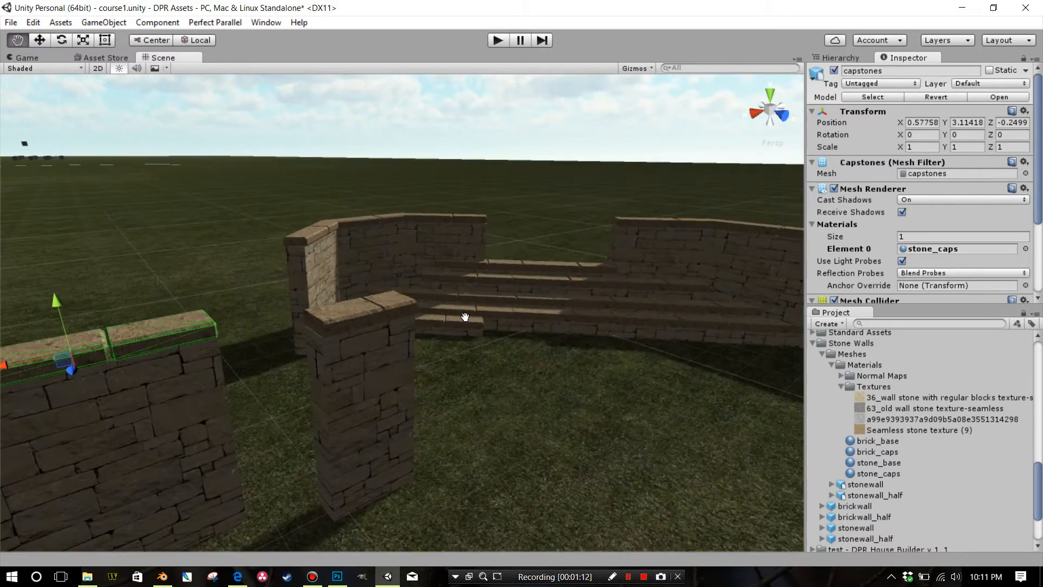
{"action": "left_click", "coordinate": [382, 315]}
{"action": "left_click", "coordinate": [380, 316]}
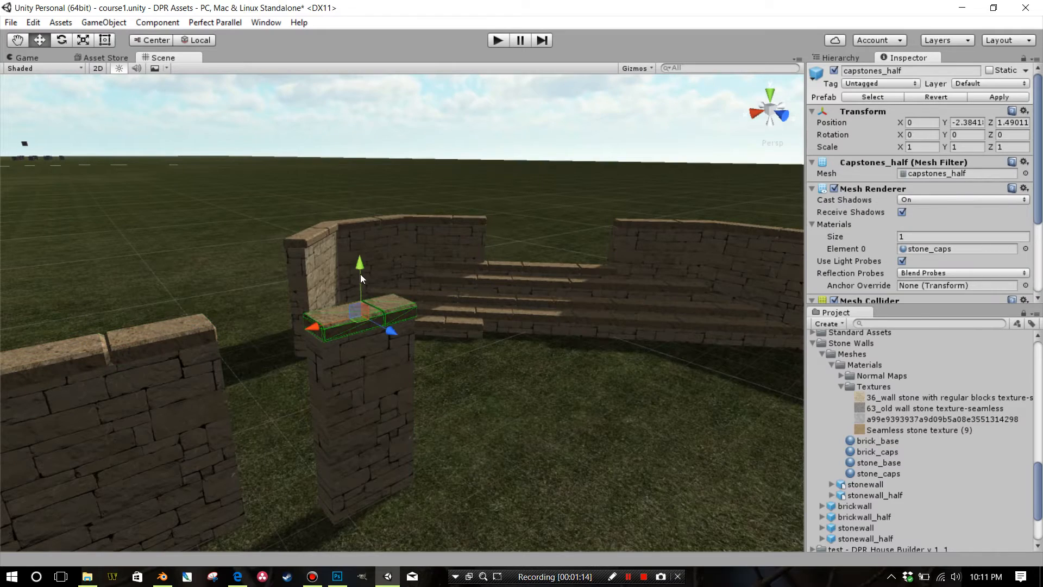
{"action": "left_click_drag", "start_coordinate": [361, 278], "coordinate": [369, 227]}
{"action": "key", "text": "ctrl+z"}
{"action": "scroll", "coordinate": [482, 387], "scroll_direction": "down", "scroll_amount": 6}
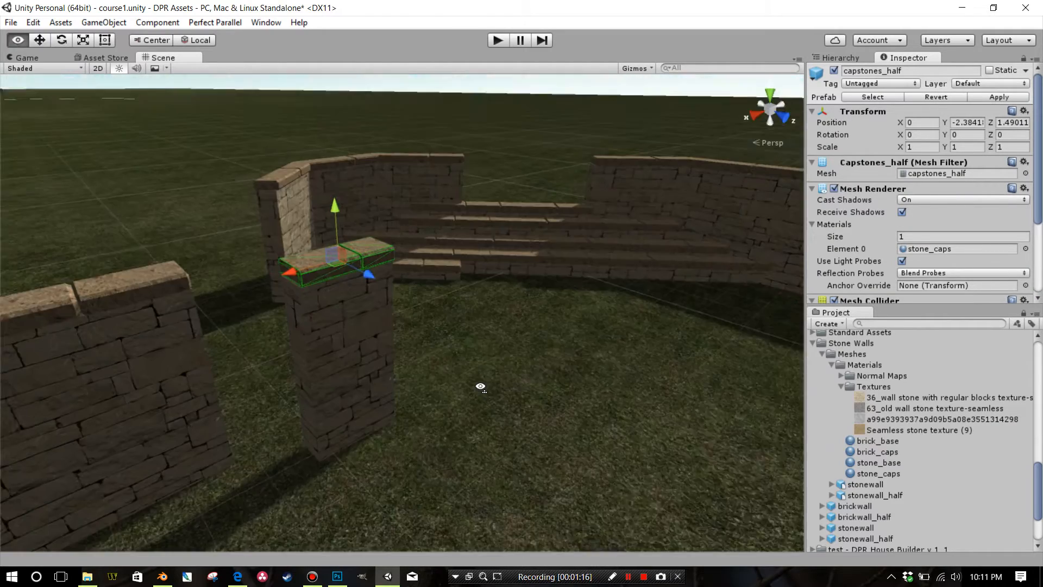
Step: Examine the contents of the Stone Walls project folder and collapse its Meshes subfolder
{"action": "middle_click_drag", "start_coordinate": [484, 389], "coordinate": [496, 443]}
{"action": "scroll", "coordinate": [474, 383], "scroll_direction": "up", "scroll_amount": 5}
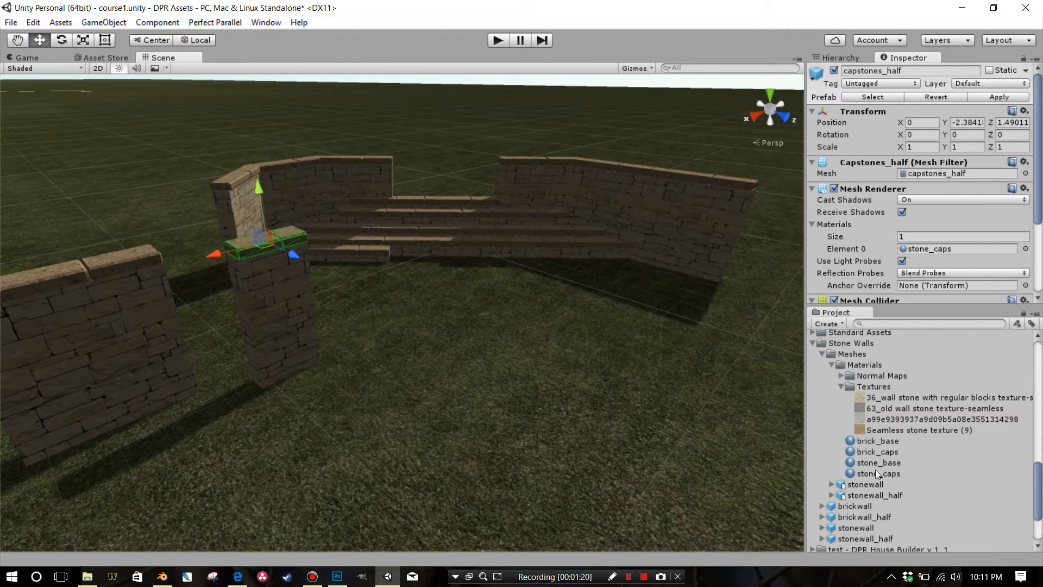
{"action": "scroll", "coordinate": [565, 426], "scroll_direction": "down", "scroll_amount": 4}
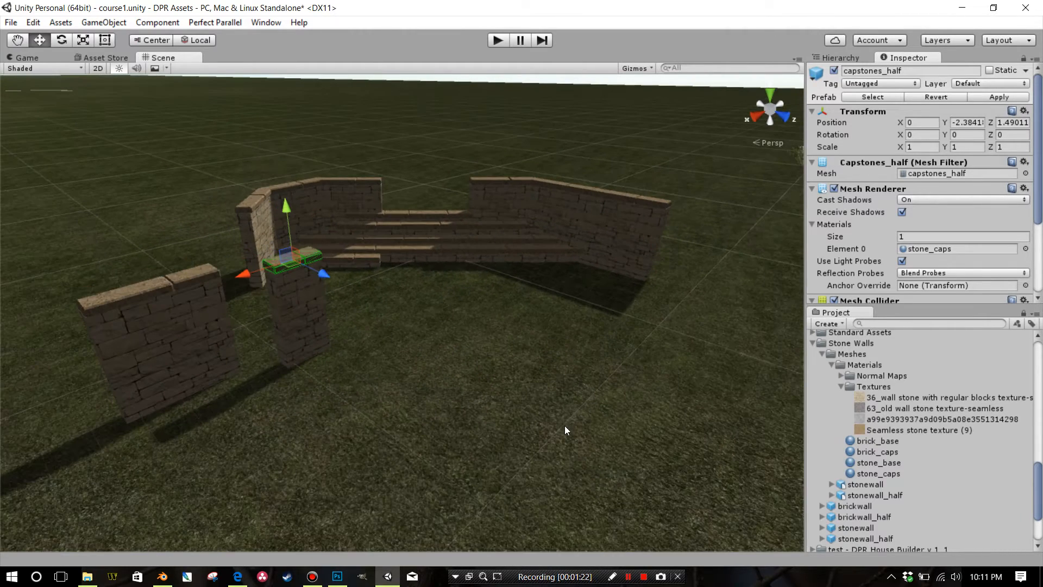
{"action": "left_click", "coordinate": [813, 343]}
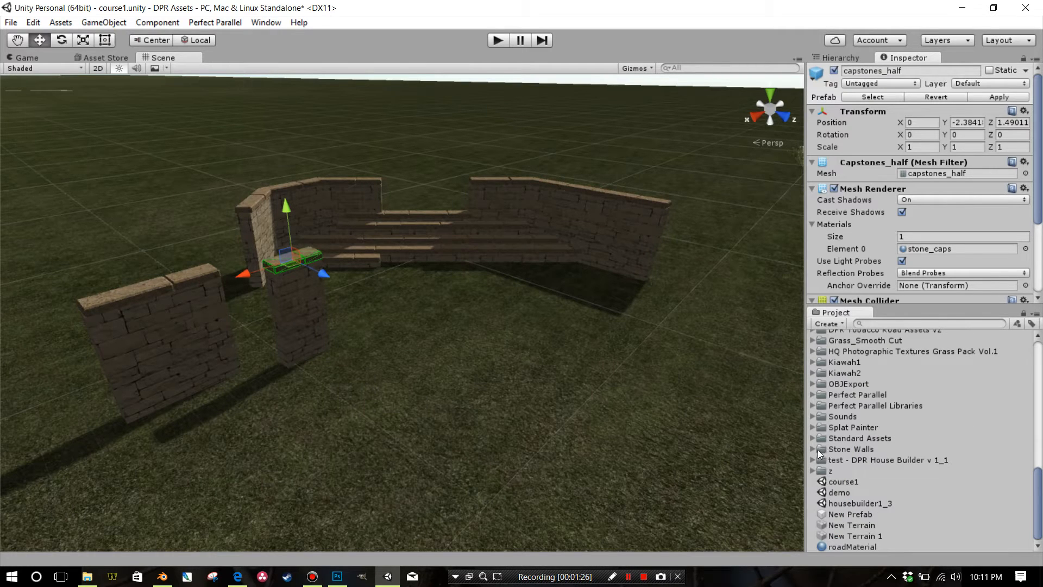
{"action": "left_click", "coordinate": [858, 449]}
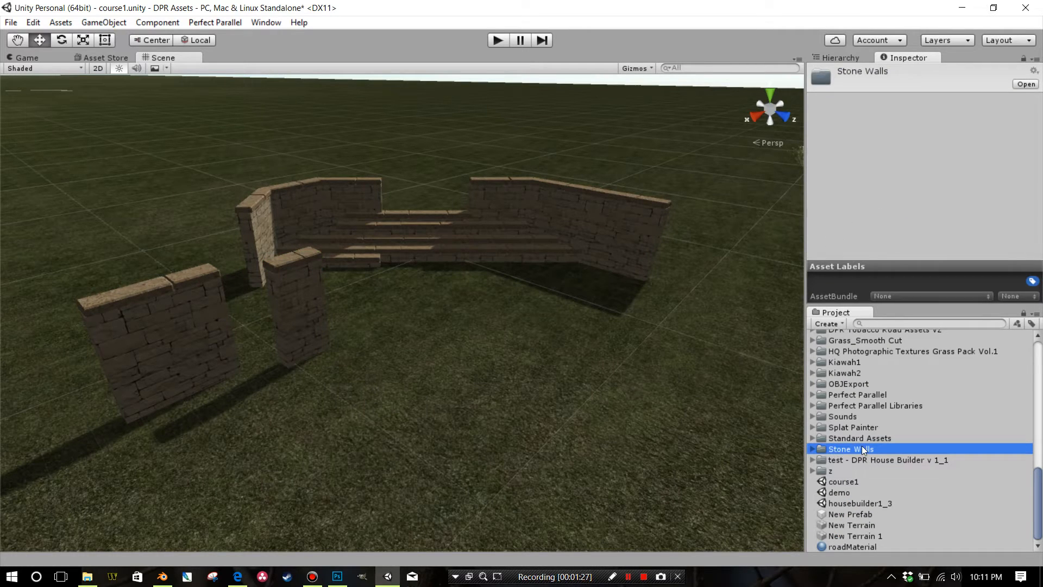
{"action": "left_click", "coordinate": [813, 449]}
{"action": "scroll", "coordinate": [834, 435], "scroll_direction": "down", "scroll_amount": 3}
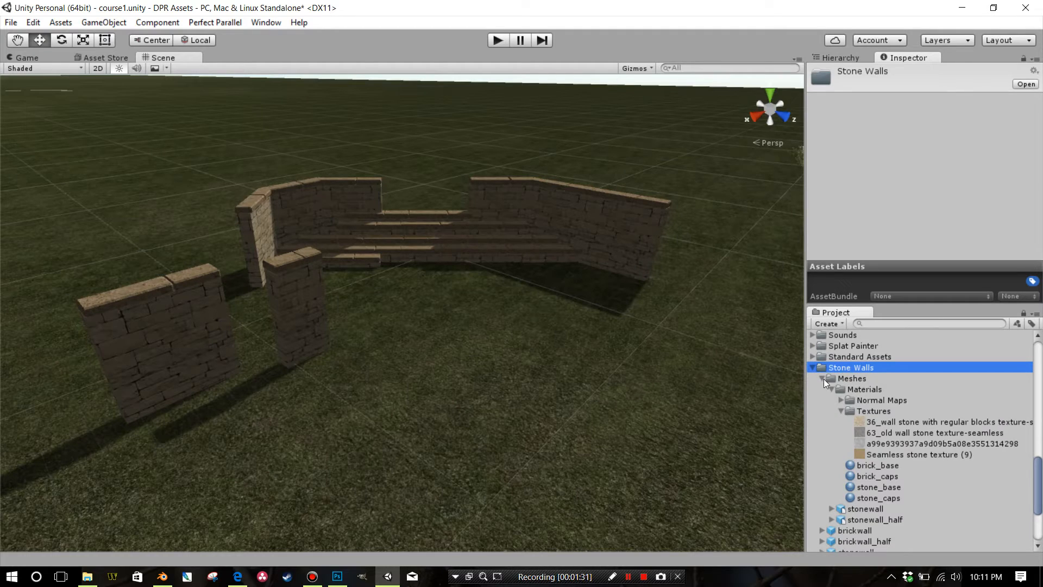
{"action": "scroll", "coordinate": [846, 464], "scroll_direction": "down", "scroll_amount": 2}
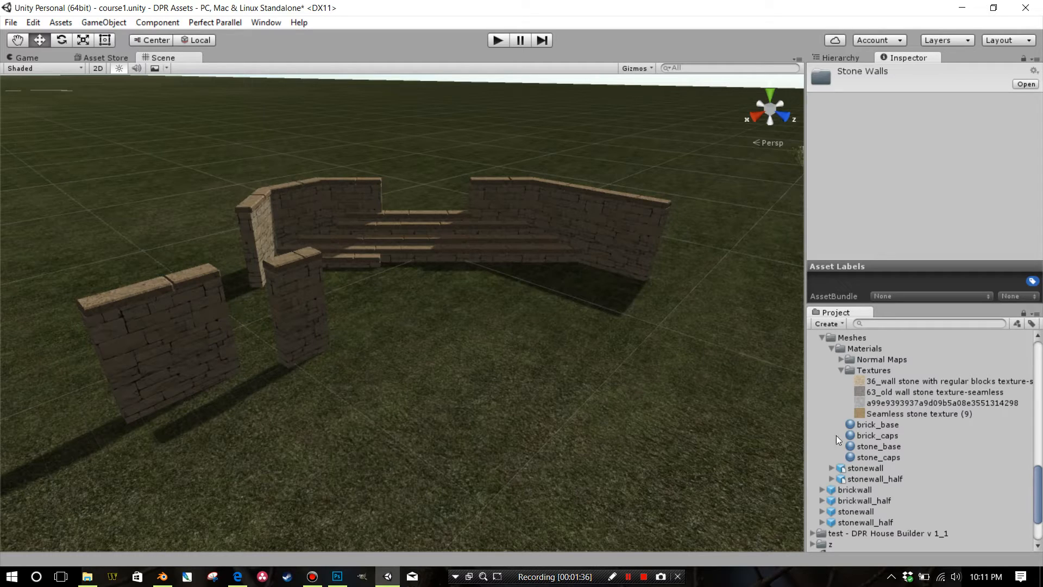
{"action": "left_click", "coordinate": [822, 338]}
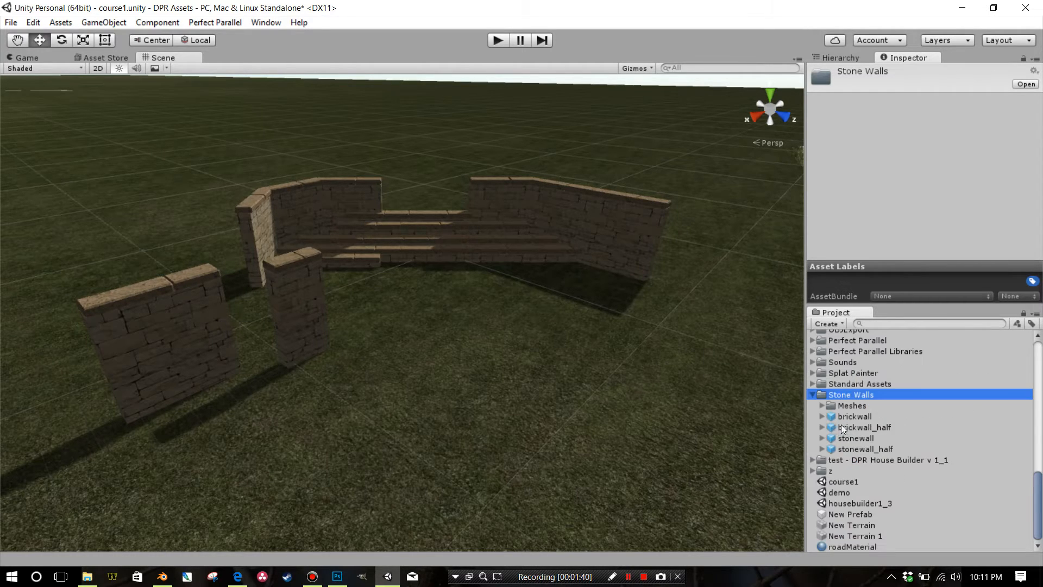
Step: Place a brickwall prefab at about X 297.6, Z 1118.6 and a stonewall prefab at about X 301.8, Z 1118.1
{"action": "middle_click_drag", "start_coordinate": [729, 441], "coordinate": [732, 419]}
{"action": "left_click_drag", "start_coordinate": [852, 414], "coordinate": [498, 371]}
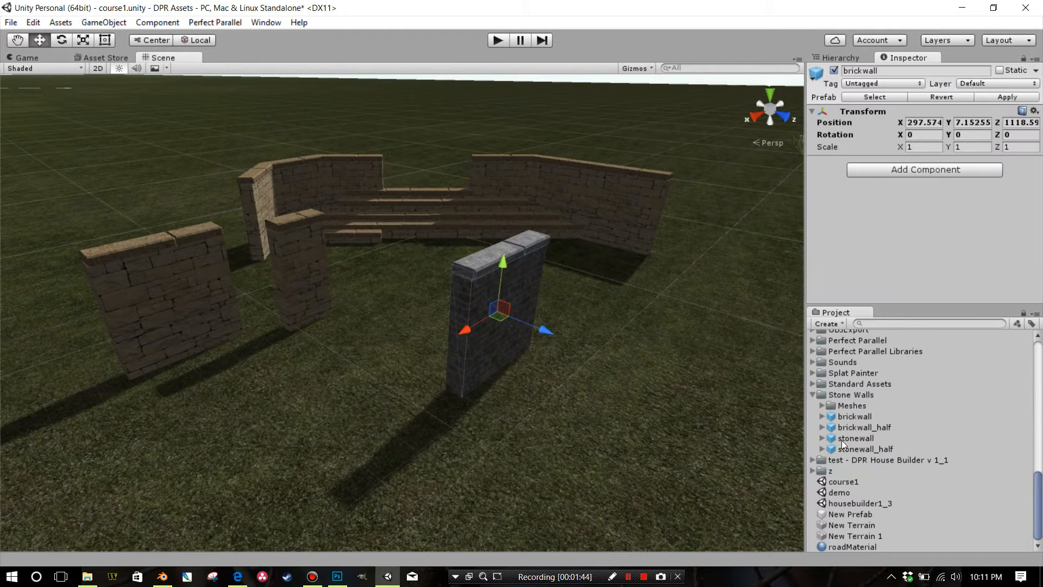
{"action": "left_click_drag", "start_coordinate": [843, 440], "coordinate": [422, 458]}
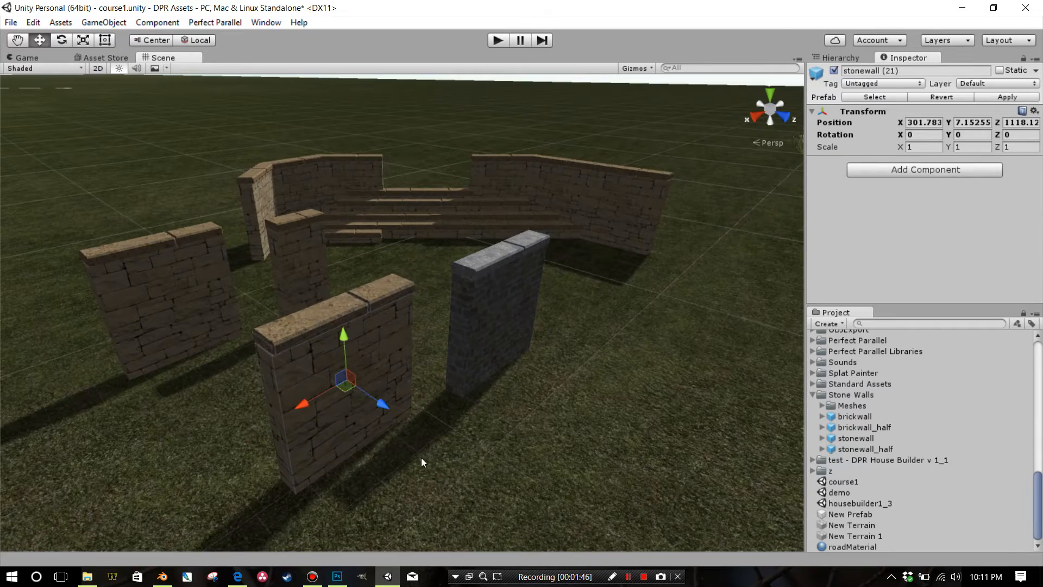
Step: Select the placed brickwall and inspect its brick face and capstones up close beside the stone wall
{"action": "middle_click_drag", "start_coordinate": [422, 457], "coordinate": [493, 409]}
{"action": "scroll", "coordinate": [481, 403], "scroll_direction": "up", "scroll_amount": 5}
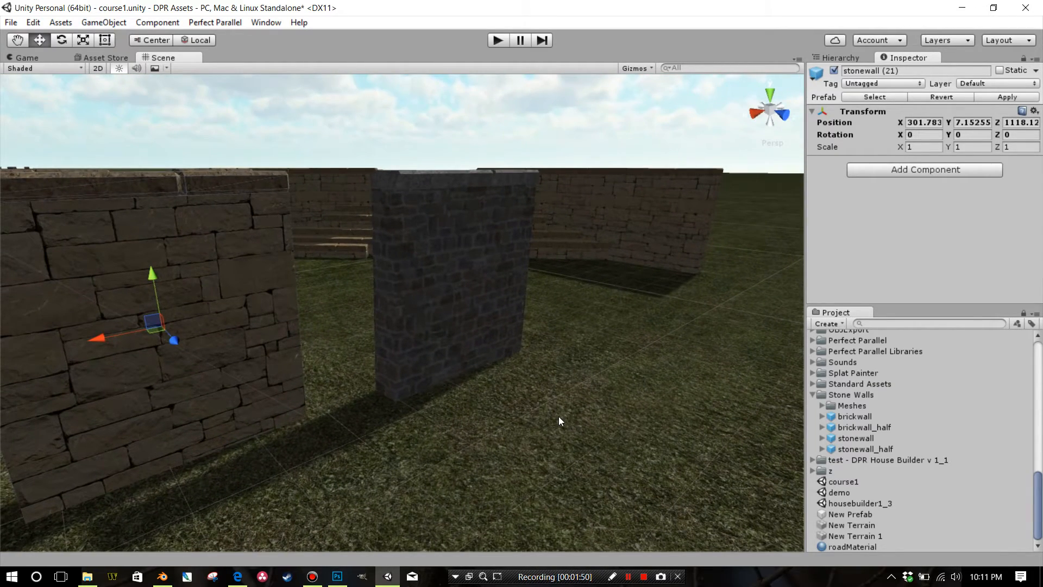
{"action": "left_click_drag", "start_coordinate": [559, 417], "coordinate": [475, 352], "text": "alt"}
{"action": "scroll", "coordinate": [451, 420], "scroll_direction": "down", "scroll_amount": 3}
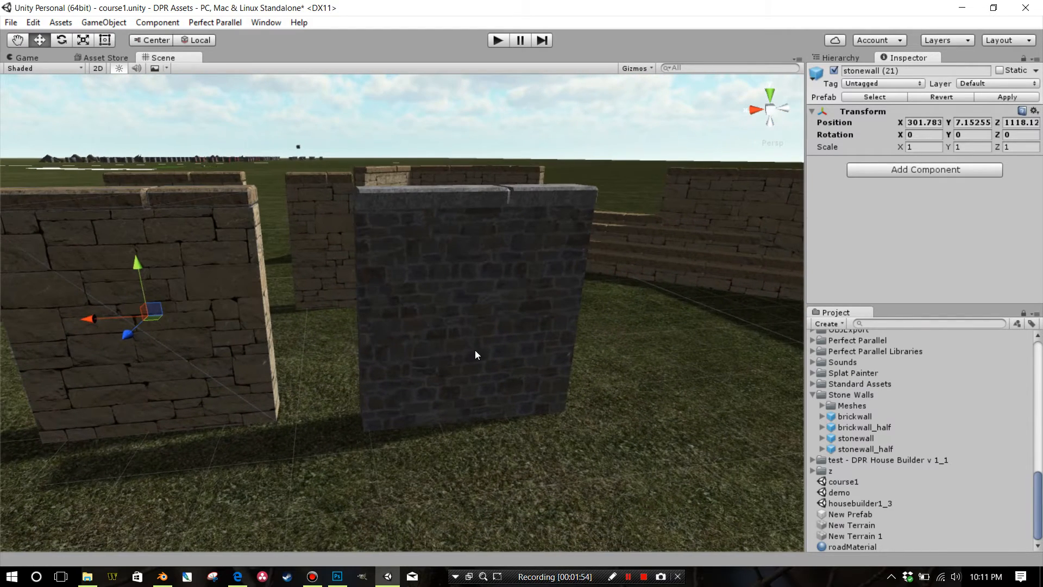
{"action": "left_click", "coordinate": [476, 355]}
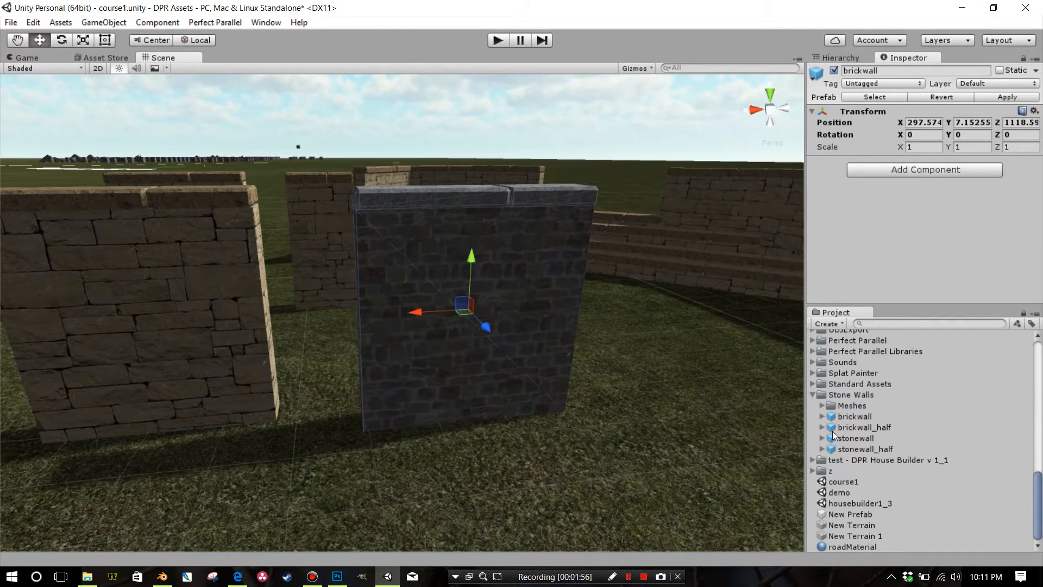
{"action": "left_click_drag", "start_coordinate": [464, 322], "coordinate": [572, 363], "text": "alt"}
{"action": "scroll", "coordinate": [572, 365], "scroll_direction": "up", "scroll_amount": 3}
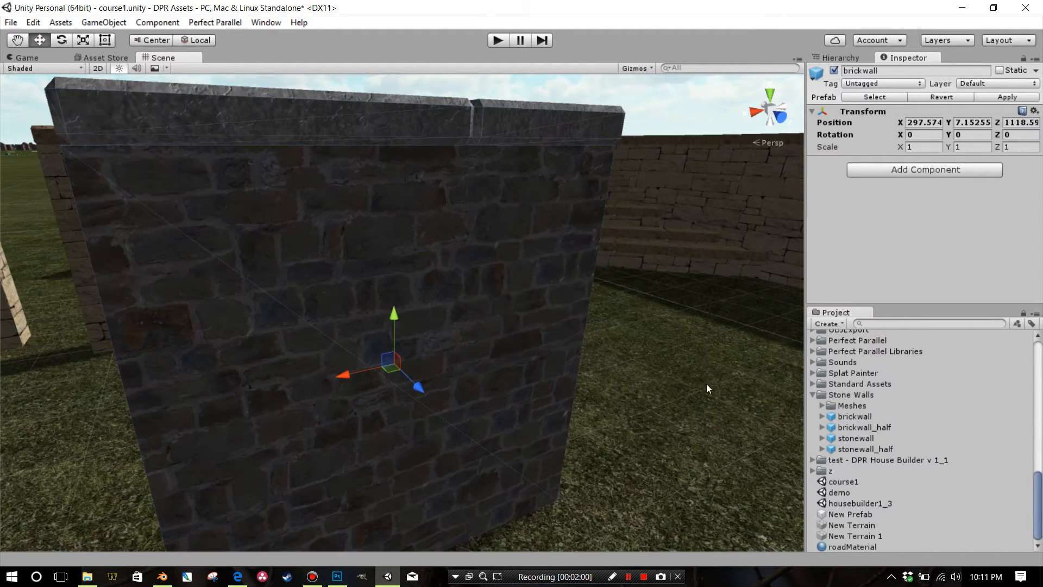
Step: Expand the Meshes folder, collapse Textures, and examine the brick_base and brick_caps materials against the brick wall
{"action": "left_click", "coordinate": [821, 405]}
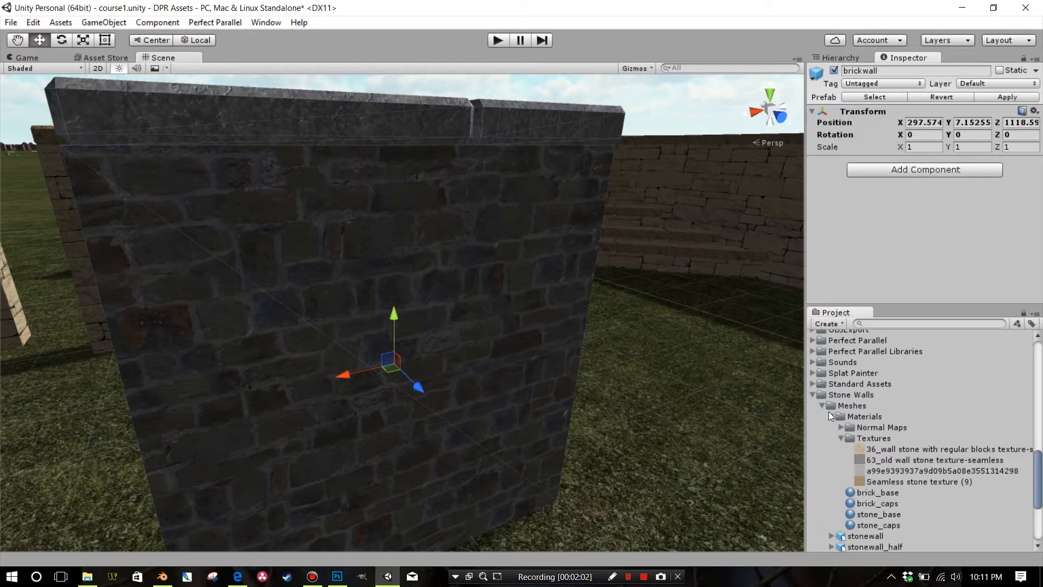
{"action": "left_click", "coordinate": [842, 438]}
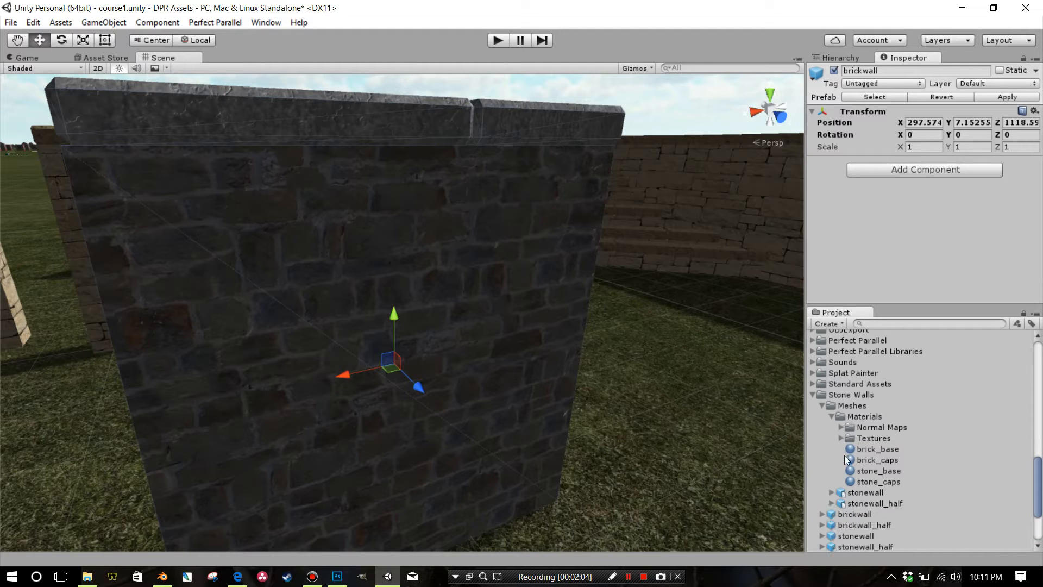
{"action": "left_click", "coordinate": [851, 449]}
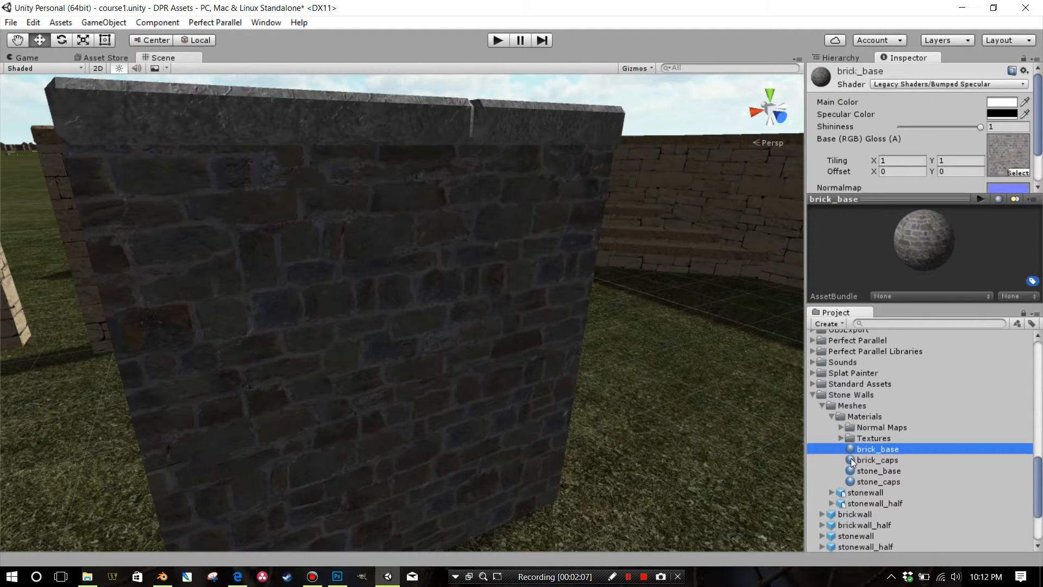
{"action": "left_click", "coordinate": [851, 460]}
{"action": "left_click_drag", "start_coordinate": [578, 348], "coordinate": [594, 377], "text": "alt"}
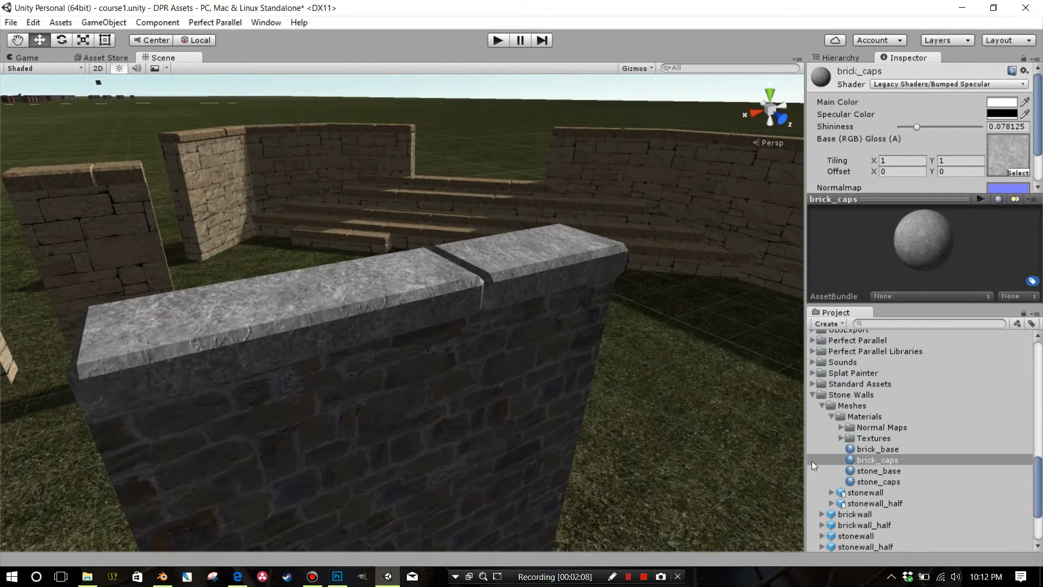
Step: Inspect the brick_base material's base texture and normal map settings
{"action": "left_click", "coordinate": [859, 448]}
{"action": "scroll", "coordinate": [644, 433], "scroll_direction": "down", "scroll_amount": 5}
{"action": "middle_click_drag", "start_coordinate": [644, 428], "coordinate": [640, 406]}
{"action": "left_click", "coordinate": [1001, 155]}
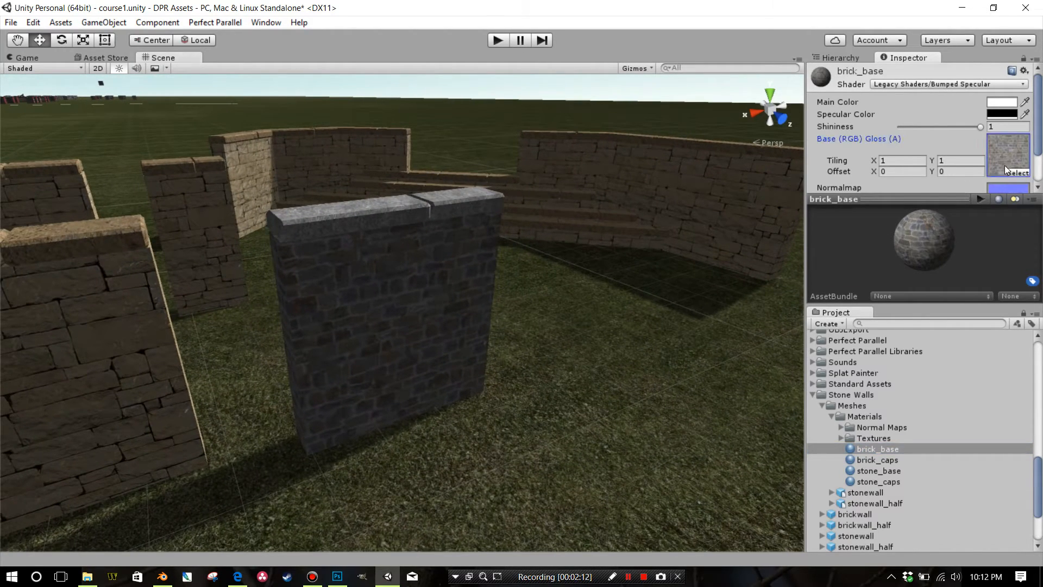
{"action": "scroll", "coordinate": [1010, 152], "scroll_direction": "down", "scroll_amount": 3}
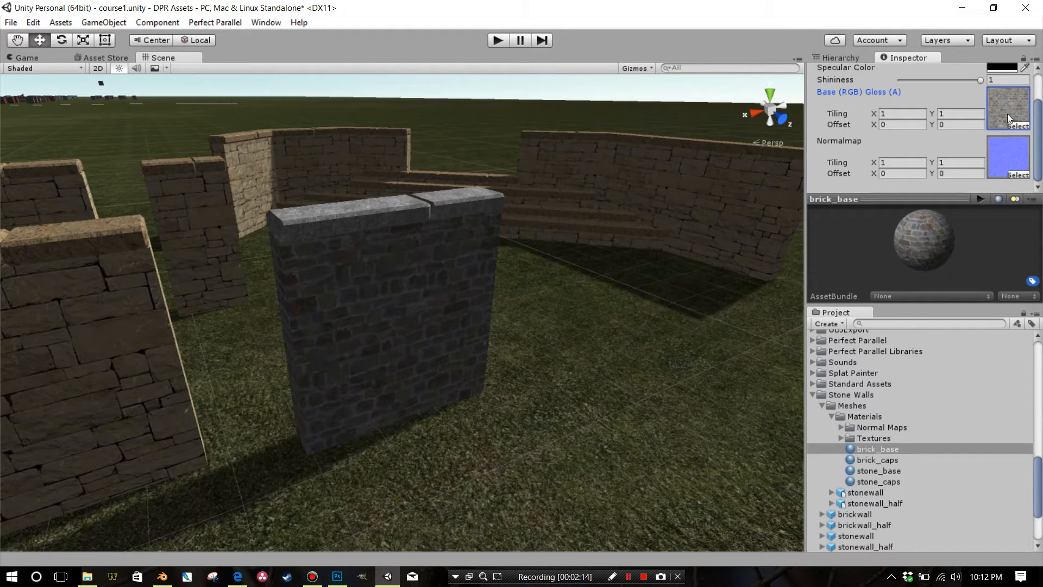
Step: Examine the brick wall's face and grey capstones and the stone wall's capstones up close, including the joints between caps
{"action": "mouse_move", "coordinate": [563, 279]}
{"action": "middle_mouse_down"}
{"action": "mouse_move", "coordinate": [580, 291]}
{"action": "mouse_move", "coordinate": [571, 282]}
{"action": "middle_mouse_up"}
{"action": "scroll", "coordinate": [576, 289], "scroll_direction": "up", "scroll_amount": 5}
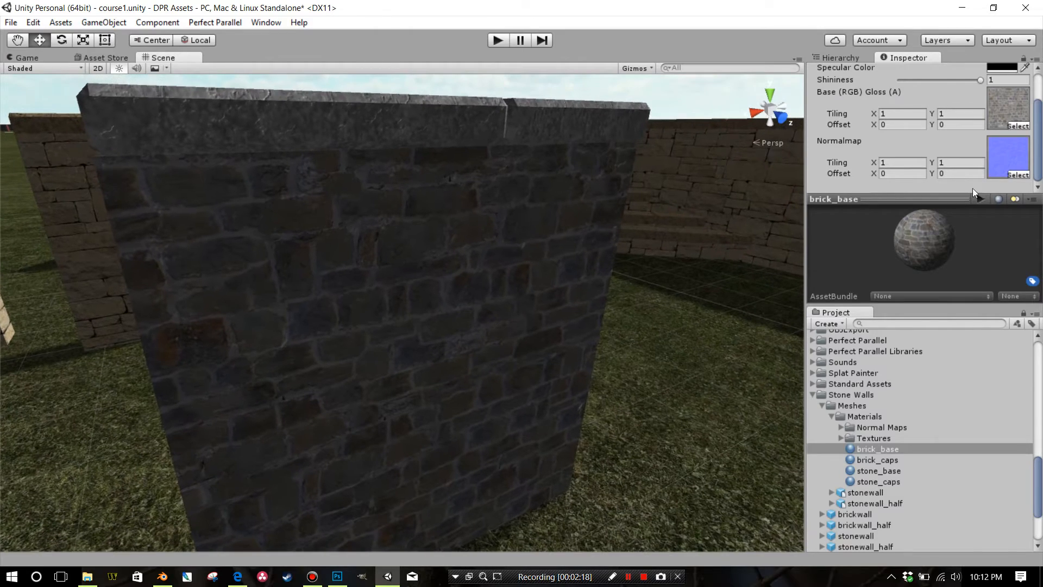
{"action": "left_click_drag", "start_coordinate": [683, 219], "coordinate": [692, 338], "text": "alt"}
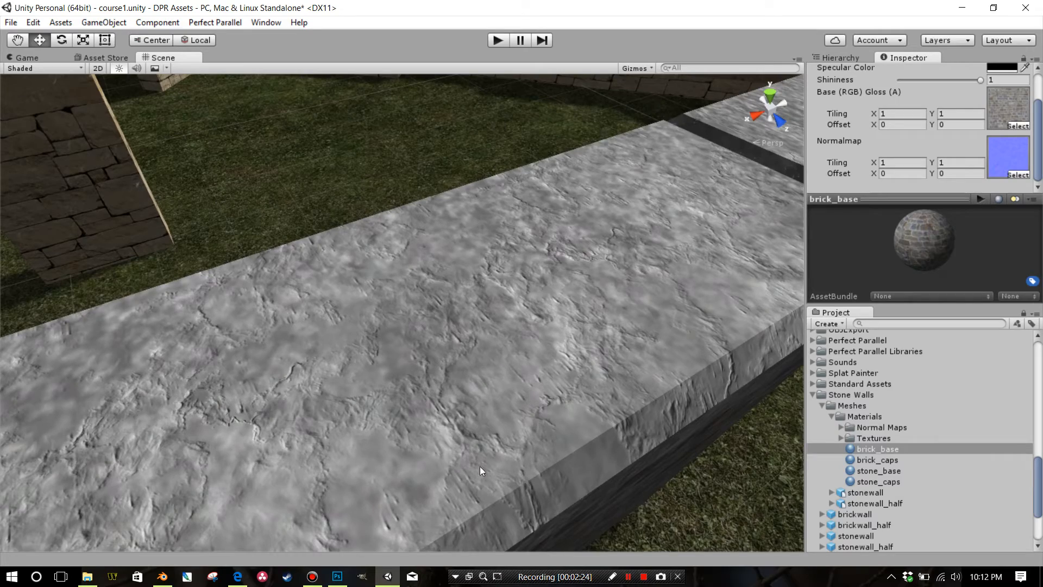
{"action": "left_click_drag", "start_coordinate": [481, 467], "coordinate": [305, 393], "text": "alt"}
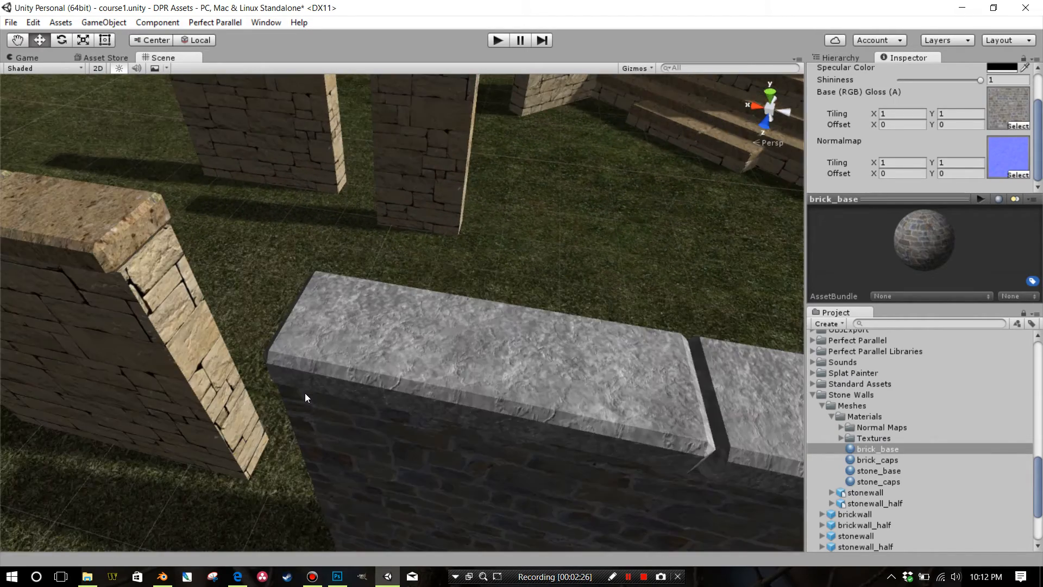
{"action": "middle_click_drag", "start_coordinate": [305, 393], "coordinate": [350, 404]}
{"action": "scroll", "coordinate": [350, 403], "scroll_direction": "up", "scroll_amount": 3}
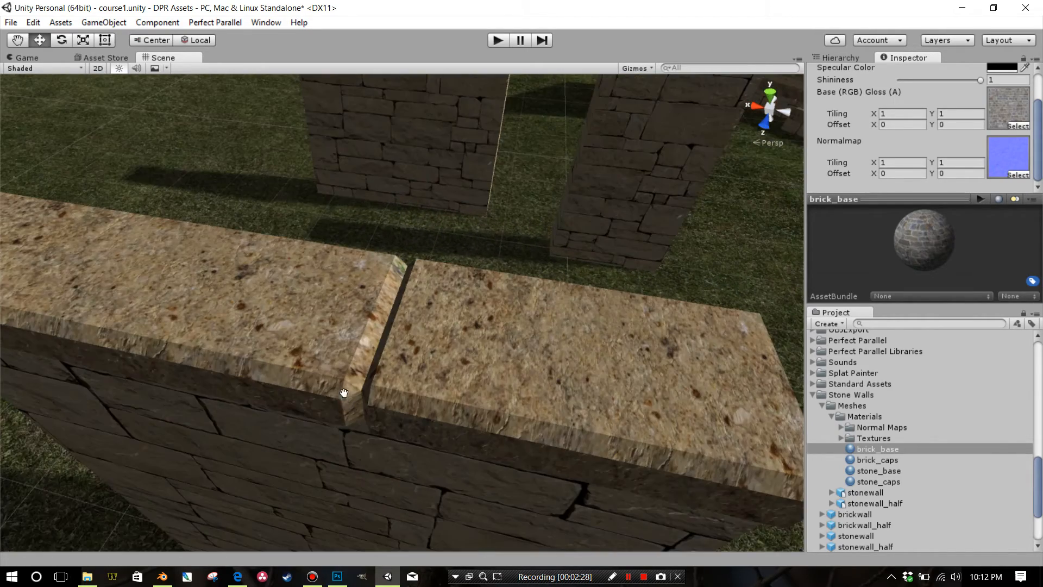
{"action": "left_click_drag", "start_coordinate": [344, 393], "coordinate": [540, 257], "text": "alt"}
{"action": "scroll", "coordinate": [536, 258], "scroll_direction": "down", "scroll_amount": 3}
{"action": "middle_click_drag", "start_coordinate": [401, 337], "coordinate": [426, 361]}
{"action": "scroll", "coordinate": [390, 349], "scroll_direction": "down", "scroll_amount": 5}
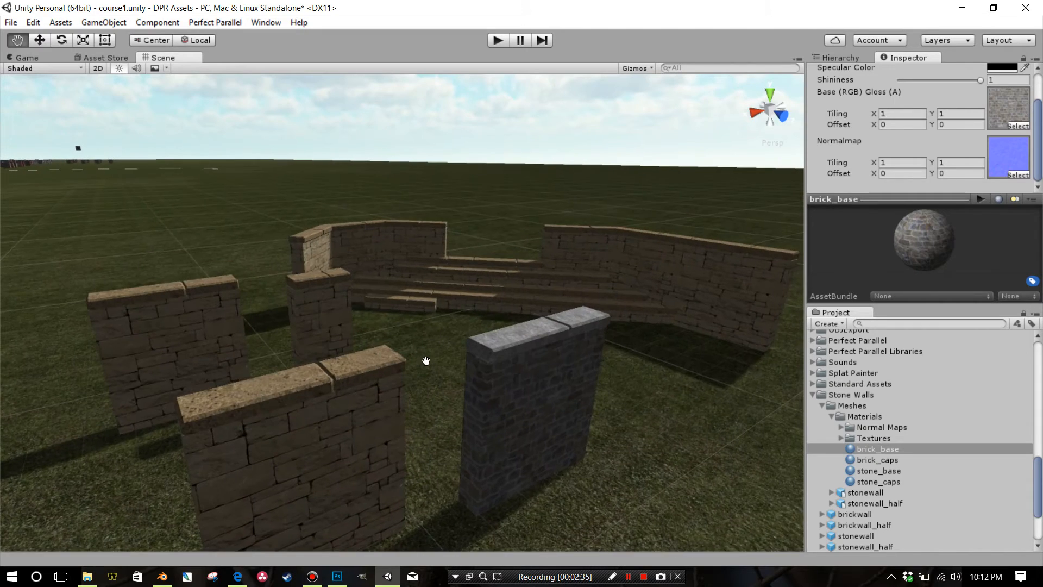
{"action": "left_click_drag", "start_coordinate": [575, 335], "coordinate": [544, 361], "text": "alt"}
{"action": "middle_click_drag", "start_coordinate": [545, 362], "coordinate": [495, 385]}
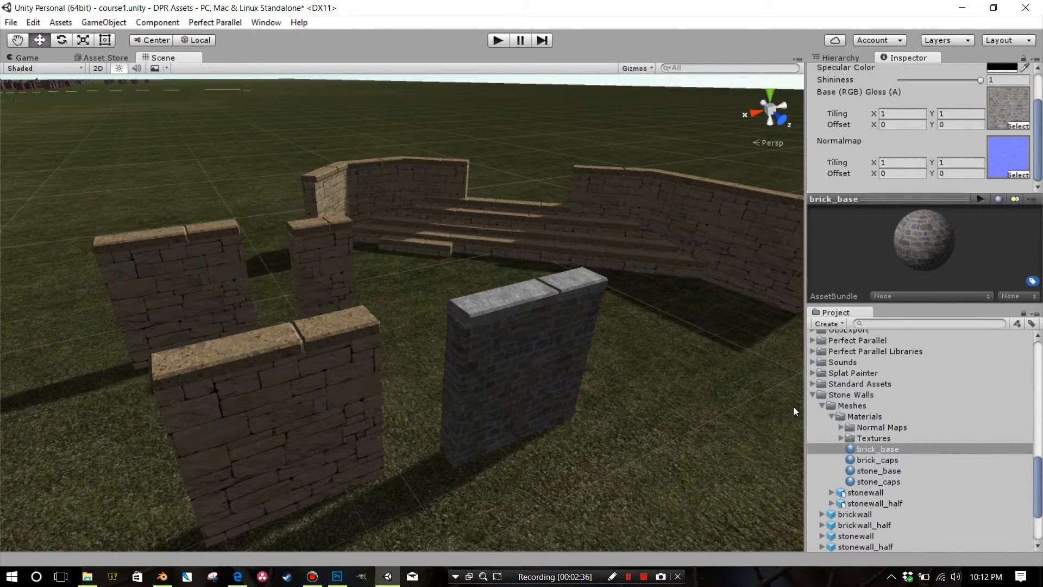
Step: Duplicate the brick_caps material in the Stone Walls Materials folder and rename the copy "custom"
{"action": "left_click", "coordinate": [860, 461]}
{"action": "scroll", "coordinate": [865, 461], "scroll_direction": "down", "scroll_amount": 3}
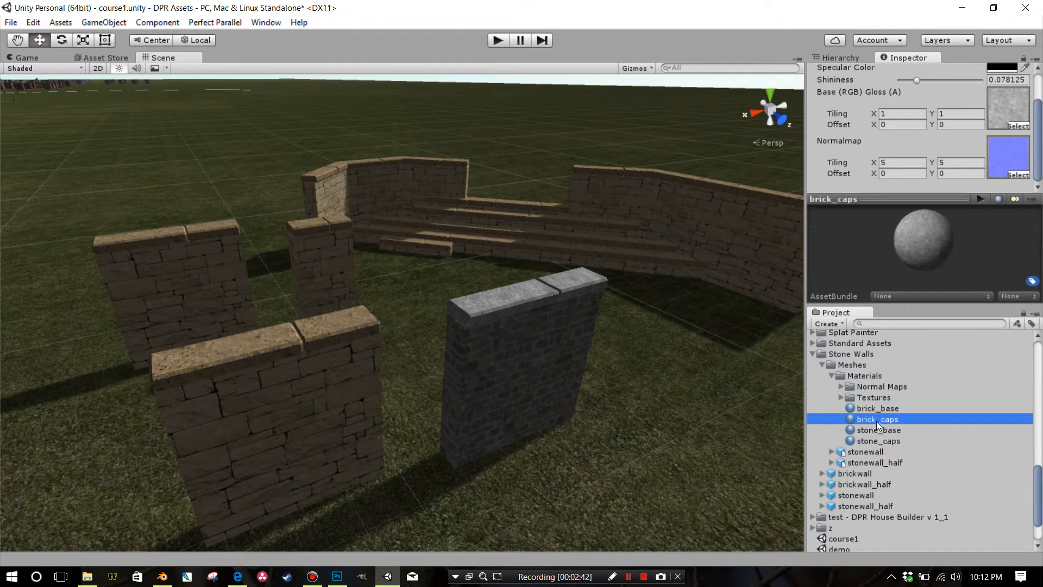
{"action": "key", "text": "ctrl+d"}
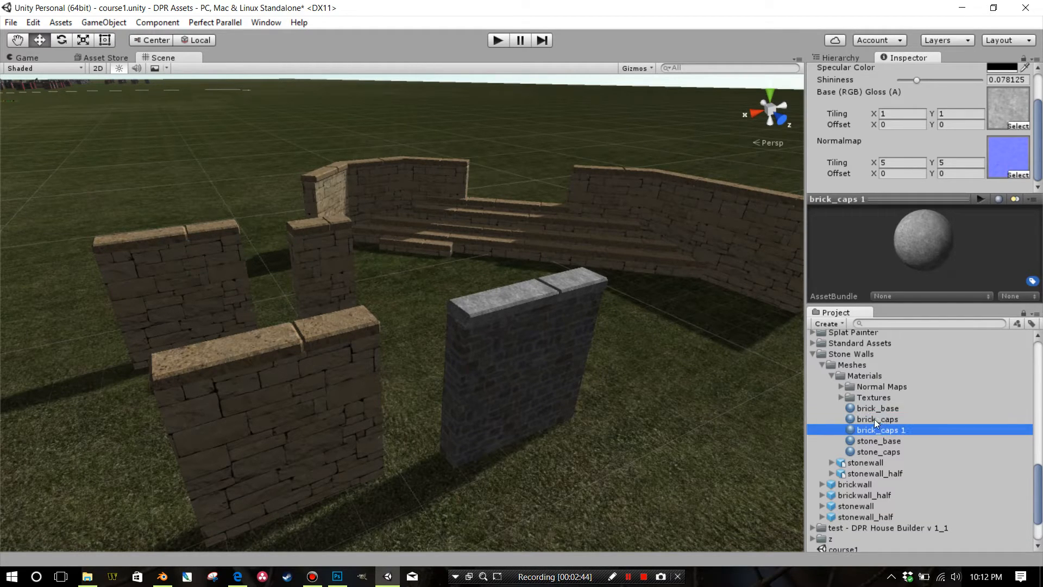
{"action": "left_click", "coordinate": [872, 420]}
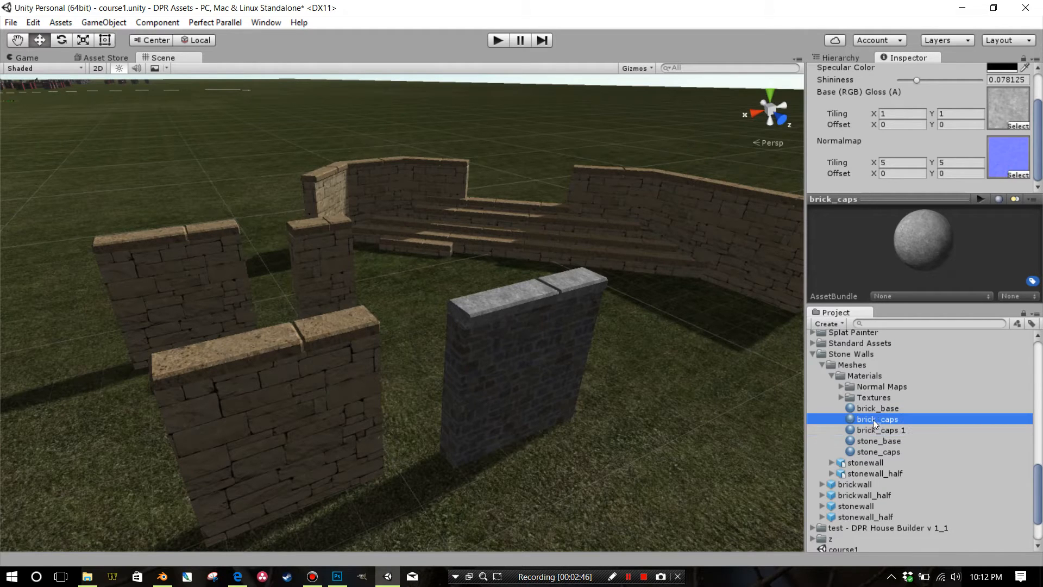
{"action": "left_click", "coordinate": [873, 429]}
{"action": "left_click", "coordinate": [873, 429]}
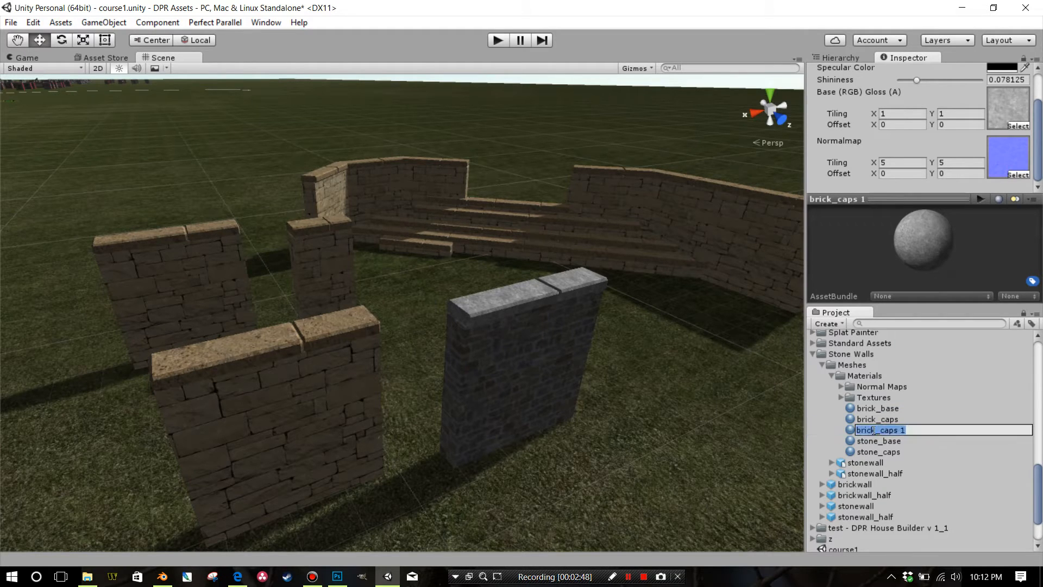
{"action": "type", "text": "custom"}
{"action": "key", "text": "Return"}
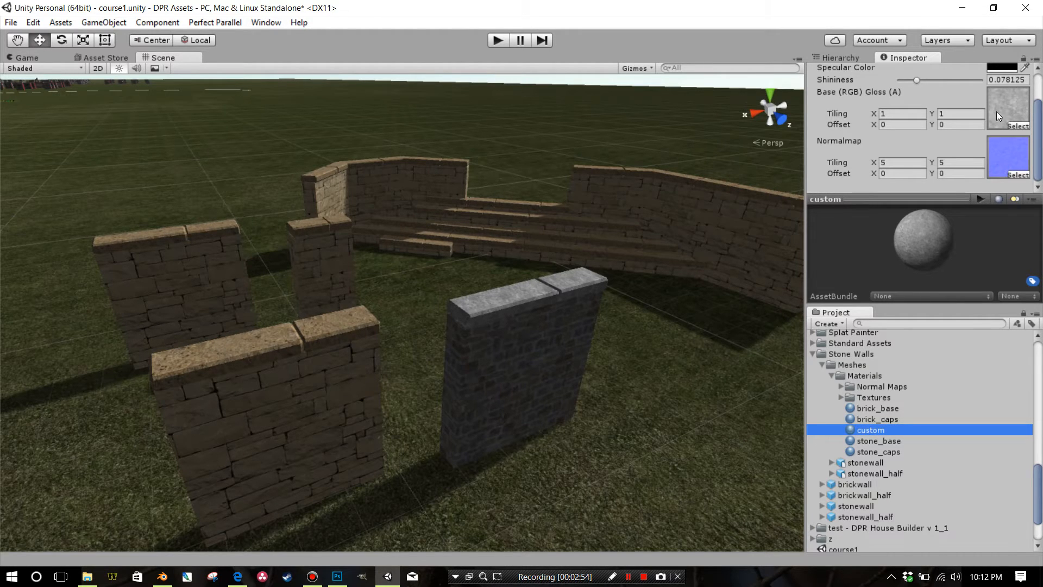
Step: Set the custom material's base texture to the orange brick base texture
{"action": "middle_click_drag", "start_coordinate": [540, 417], "coordinate": [529, 408]}
{"action": "scroll", "coordinate": [528, 408], "scroll_direction": "up", "scroll_amount": 3}
{"action": "right_click_drag", "start_coordinate": [528, 407], "coordinate": [575, 413]}
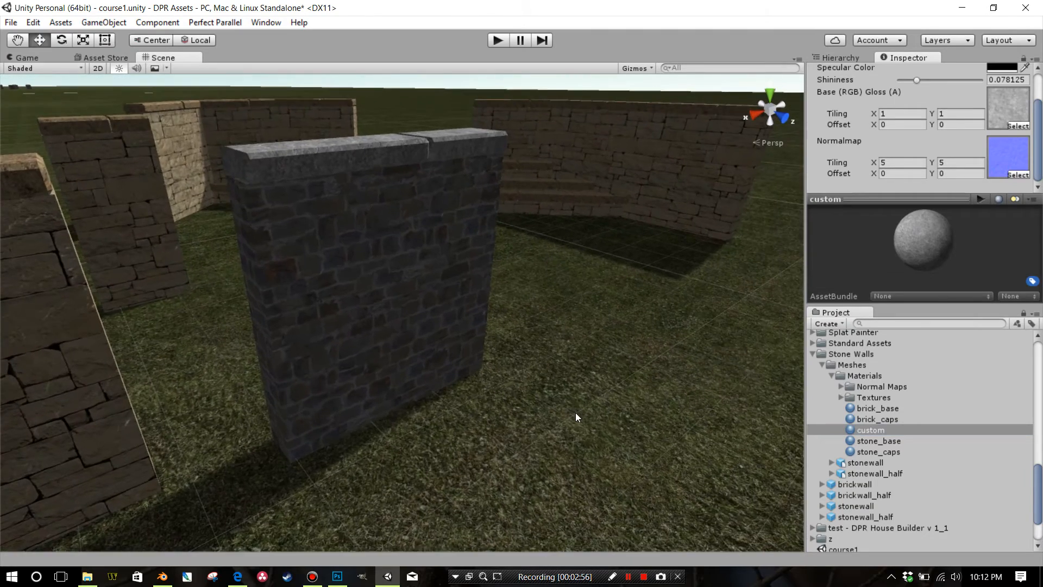
{"action": "left_click_drag", "start_coordinate": [577, 418], "coordinate": [696, 411], "text": "alt"}
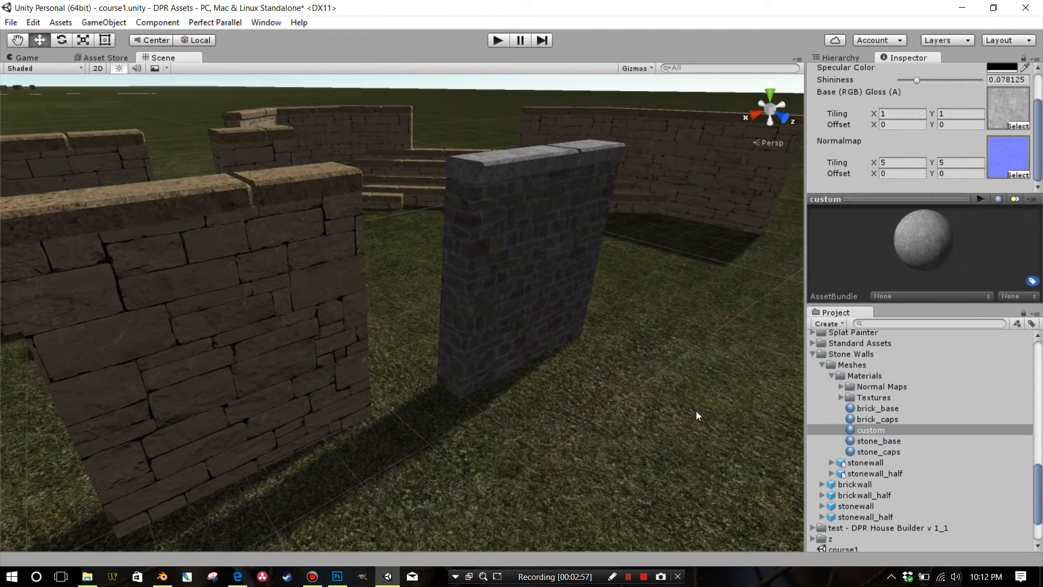
{"action": "left_click", "coordinate": [1018, 126]}
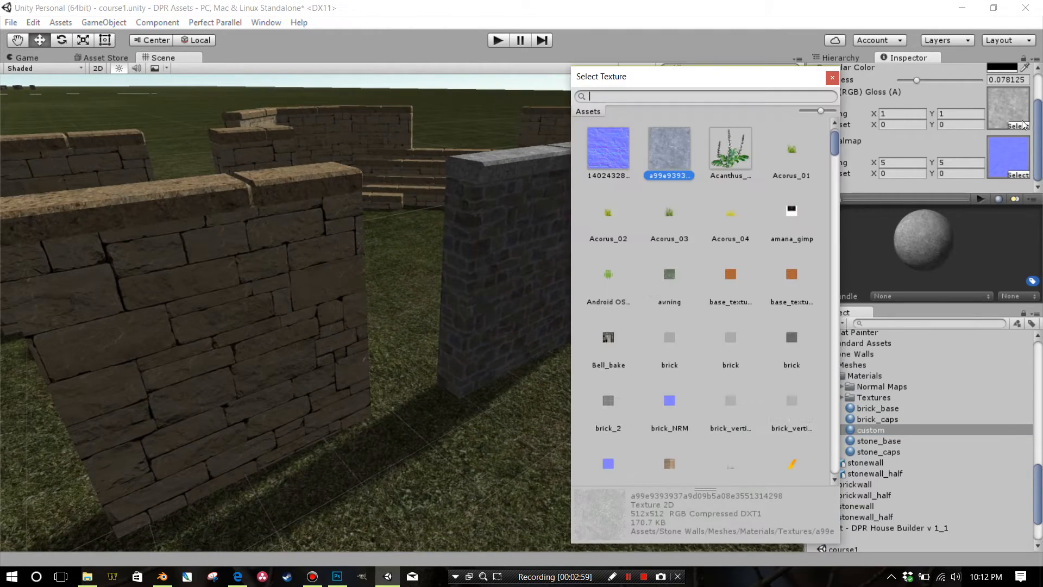
{"action": "left_click", "coordinate": [729, 283]}
{"action": "left_click", "coordinate": [832, 77]}
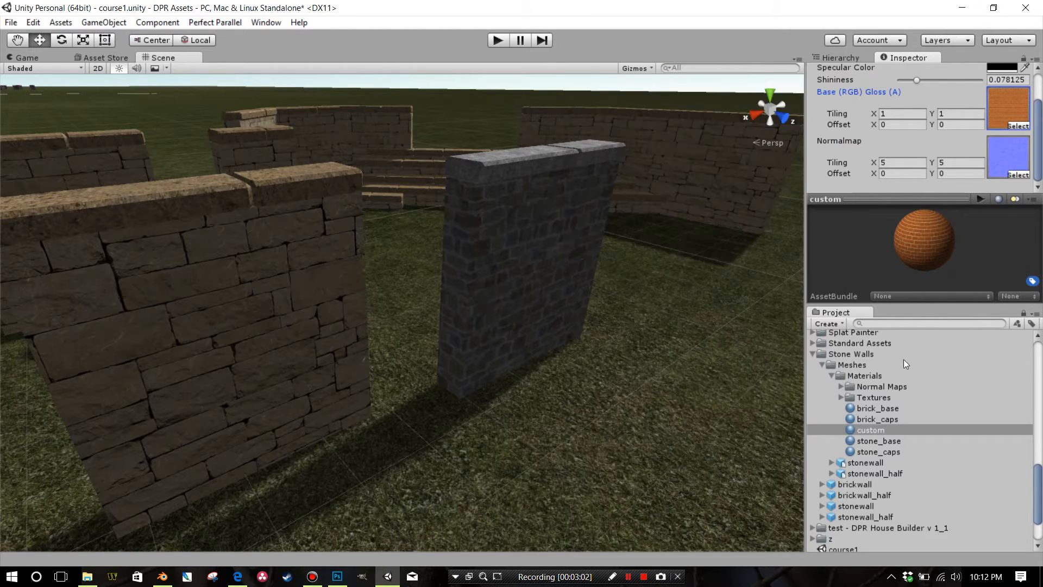
Step: Try the custom material on the face of the full-width brick wall
{"action": "left_click_drag", "start_coordinate": [915, 240], "coordinate": [909, 248]}
{"action": "left_click_drag", "start_coordinate": [849, 429], "coordinate": [530, 308]}
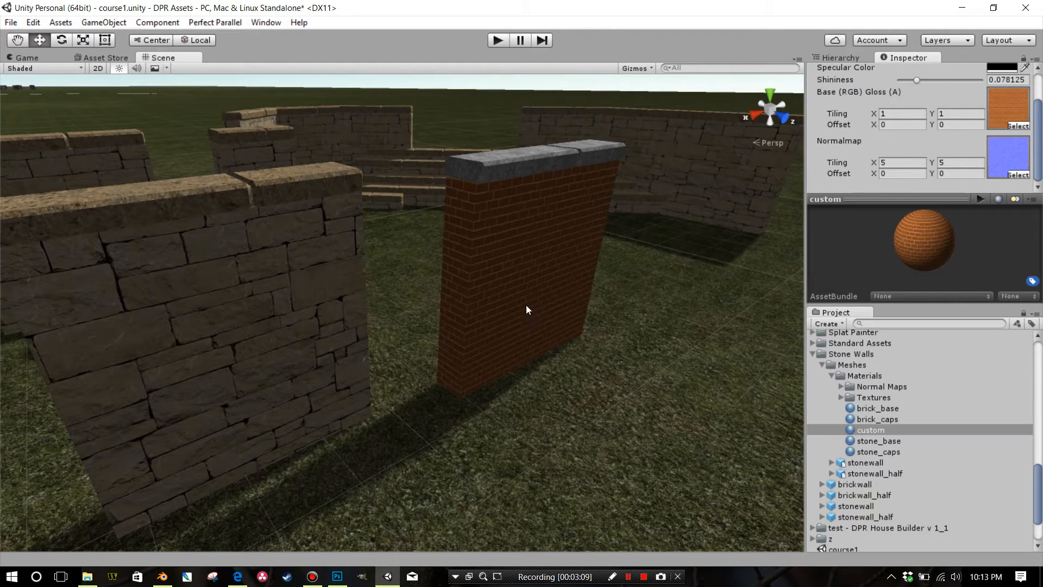
{"action": "scroll", "coordinate": [614, 325], "scroll_direction": "down", "scroll_amount": 10}
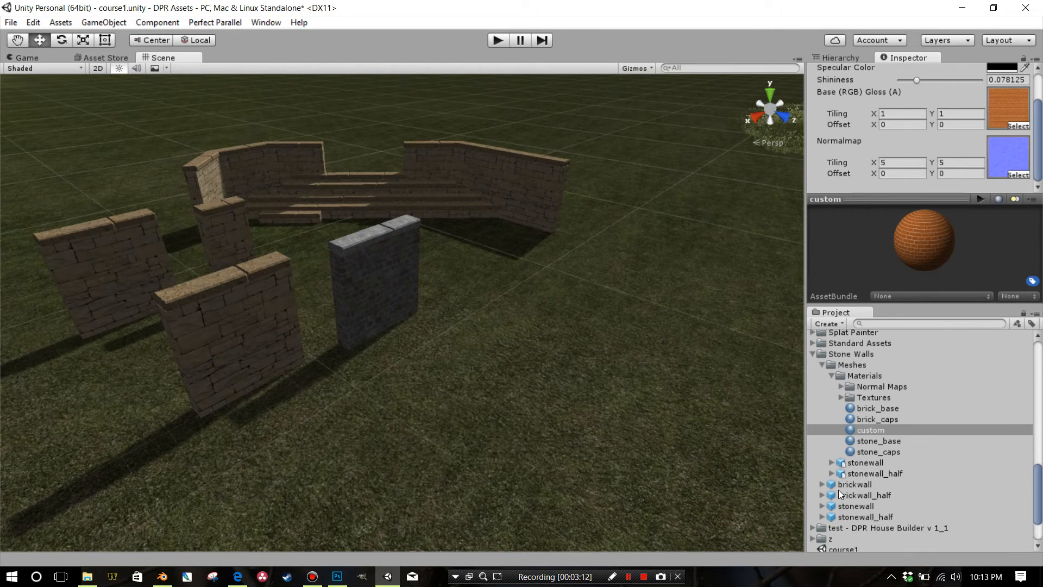
Step: Place a brickwall_half prefab at about X 293.4, Z 1119.9 and move a duplicate of it to about Z 1124.7
{"action": "left_click_drag", "start_coordinate": [842, 495], "coordinate": [496, 297]}
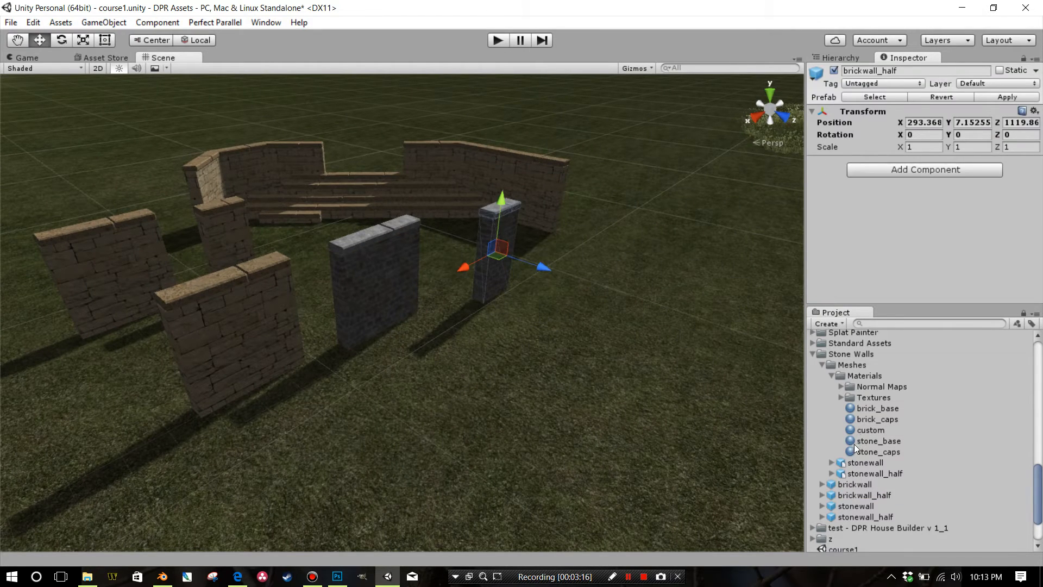
{"action": "right_click_drag", "start_coordinate": [631, 341], "coordinate": [562, 320]}
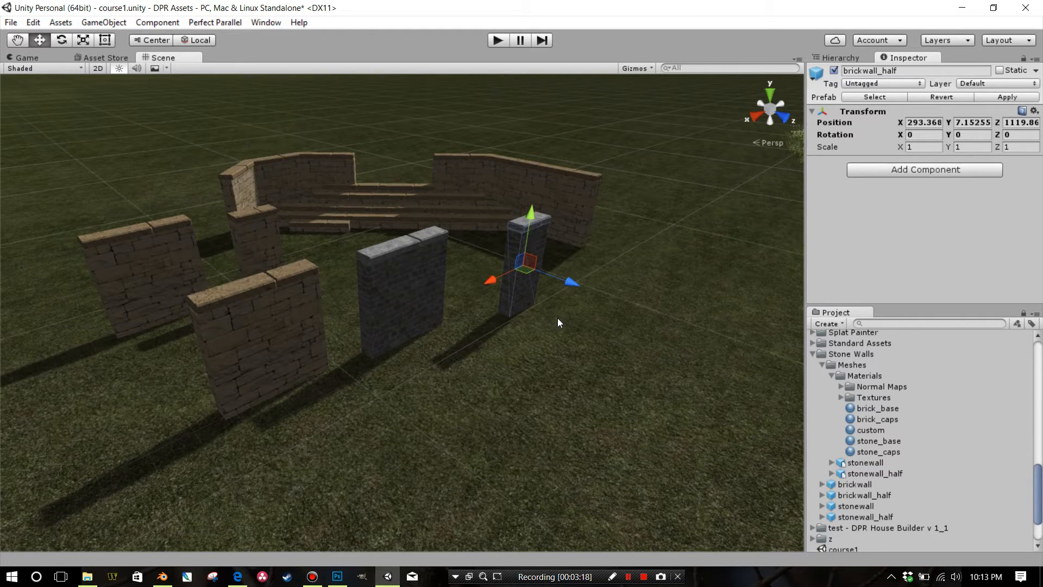
{"action": "key", "text": "ctrl+d"}
{"action": "left_click_drag", "start_coordinate": [565, 280], "coordinate": [681, 330]}
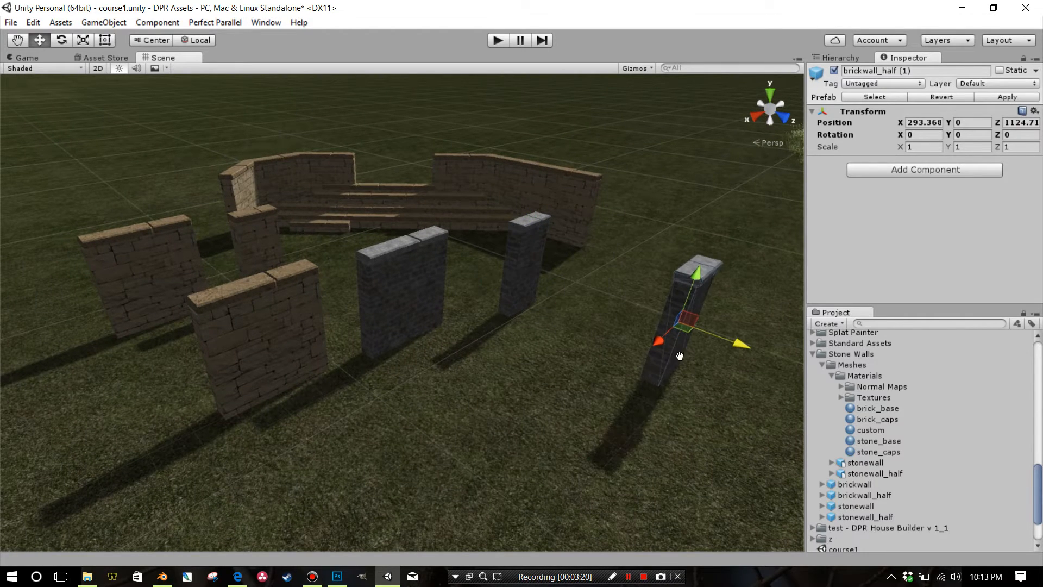
{"action": "right_click_drag", "start_coordinate": [680, 331], "coordinate": [775, 406]}
Step: Apply the custom material to the faces of both half-width brick walls and the full-width brick wall
{"action": "left_click", "coordinate": [860, 432]}
{"action": "right_click_drag", "start_coordinate": [587, 353], "coordinate": [628, 361]}
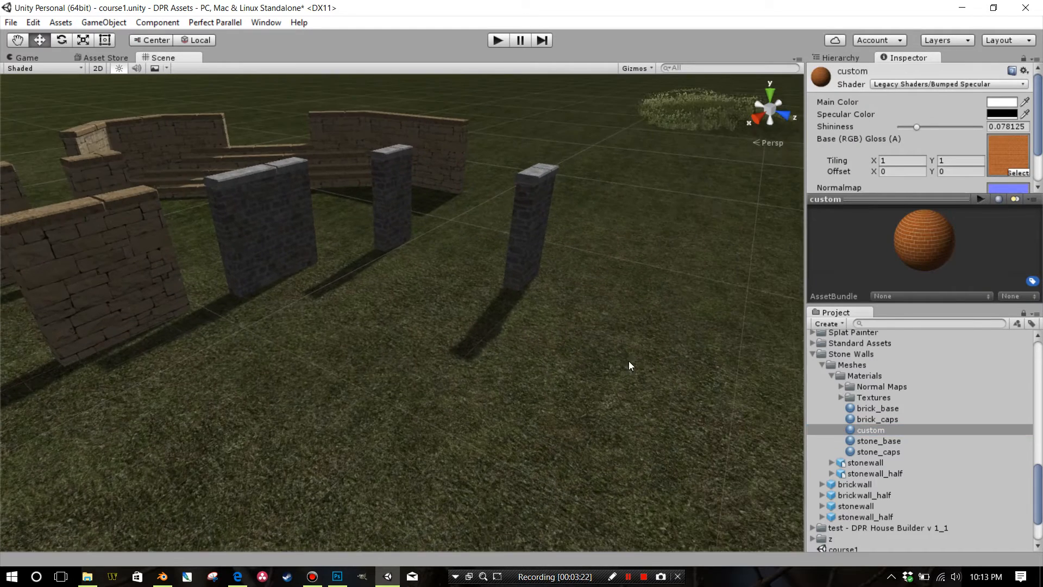
{"action": "middle_click_drag", "start_coordinate": [628, 360], "coordinate": [601, 359]}
{"action": "left_click_drag", "start_coordinate": [853, 428], "coordinate": [472, 263]}
{"action": "left_click_drag", "start_coordinate": [853, 431], "coordinate": [354, 220]}
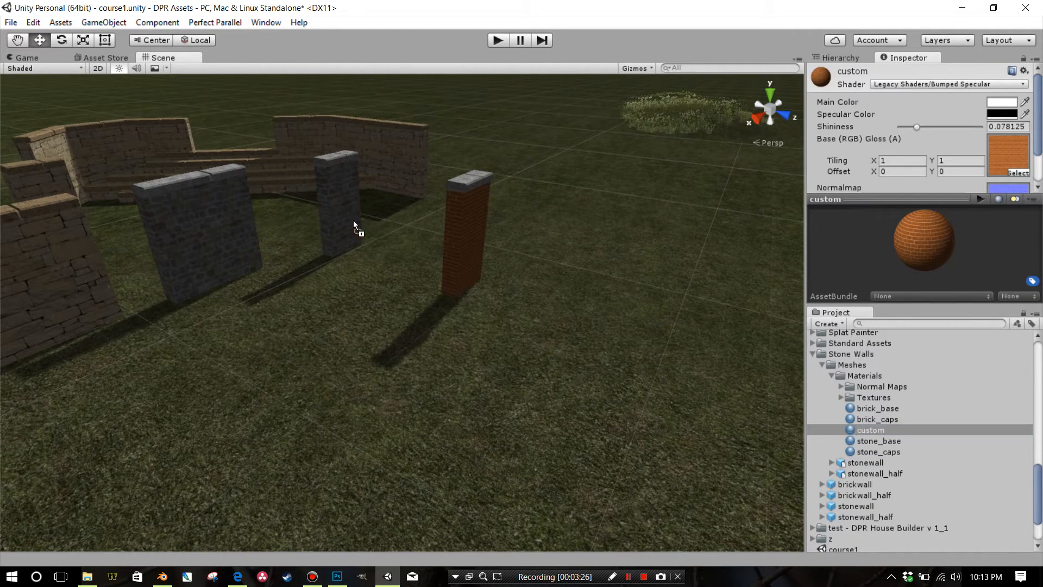
{"action": "left_click_drag", "start_coordinate": [859, 434], "coordinate": [184, 250]}
{"action": "right_click_drag", "start_coordinate": [340, 279], "coordinate": [318, 272]}
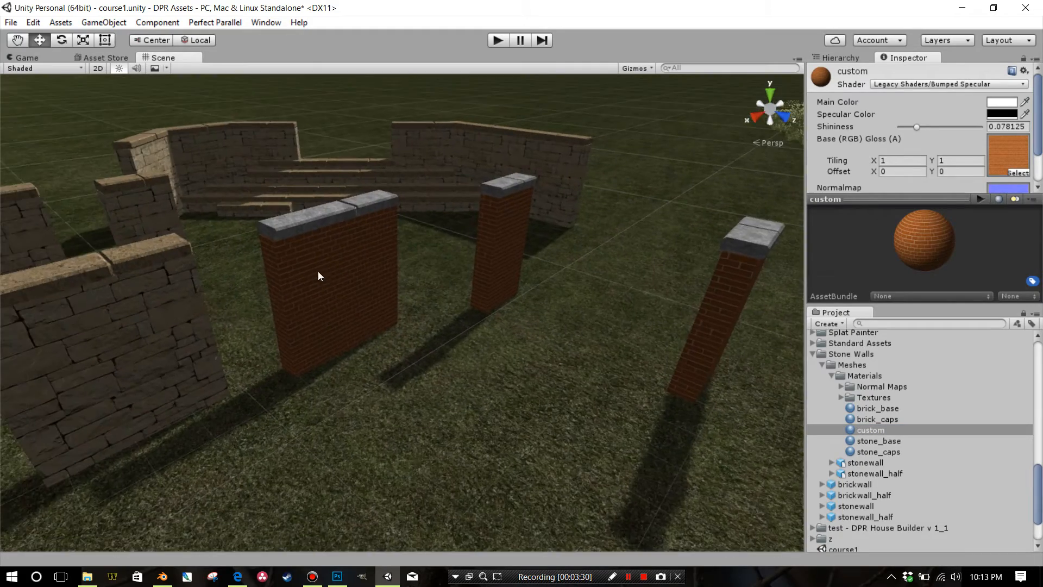
Step: Examine the orange brick walls and the curved, stepped stone wall structure behind them
{"action": "middle_click_drag", "start_coordinate": [318, 272], "coordinate": [276, 258]}
{"action": "scroll", "coordinate": [278, 258], "scroll_direction": "up", "scroll_amount": 4}
{"action": "scroll", "coordinate": [278, 258], "scroll_direction": "down", "scroll_amount": 3}
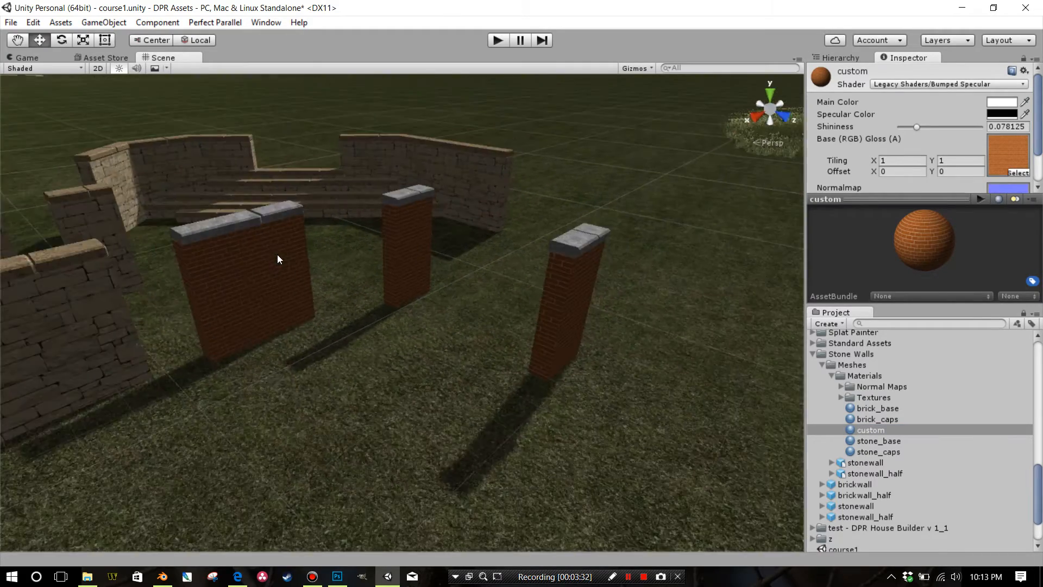
{"action": "left_click_drag", "start_coordinate": [280, 256], "coordinate": [399, 305], "text": "alt"}
{"action": "scroll", "coordinate": [401, 305], "scroll_direction": "up", "scroll_amount": 3}
{"action": "middle_click_drag", "start_coordinate": [406, 273], "coordinate": [396, 302]}
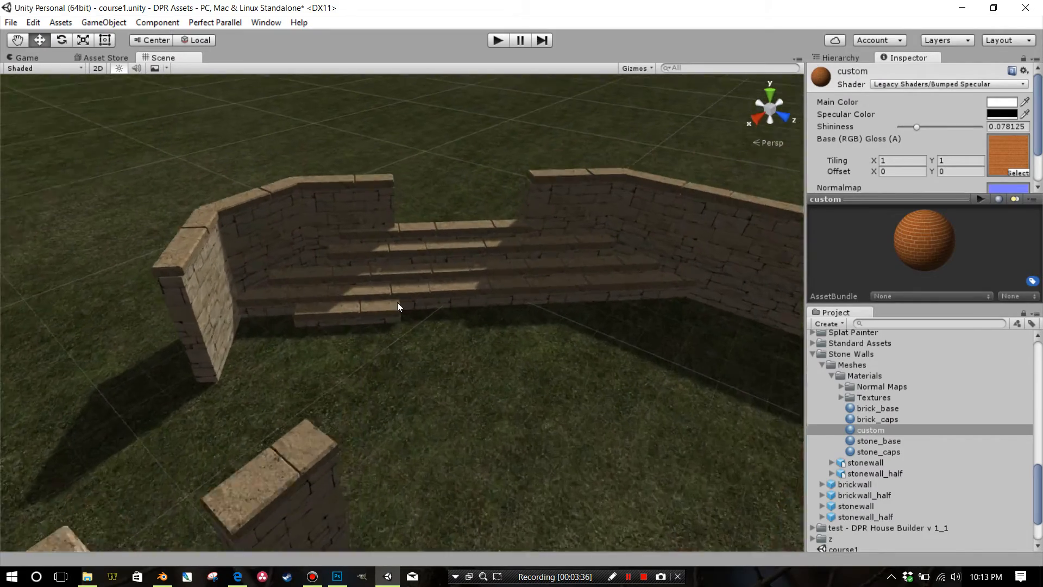
{"action": "scroll", "coordinate": [396, 302], "scroll_direction": "up", "scroll_amount": 1}
{"action": "left_click_drag", "start_coordinate": [422, 291], "coordinate": [376, 295], "text": "alt"}
{"action": "scroll", "coordinate": [376, 295], "scroll_direction": "down", "scroll_amount": 2}
{"action": "middle_click_drag", "start_coordinate": [376, 295], "coordinate": [346, 275]}
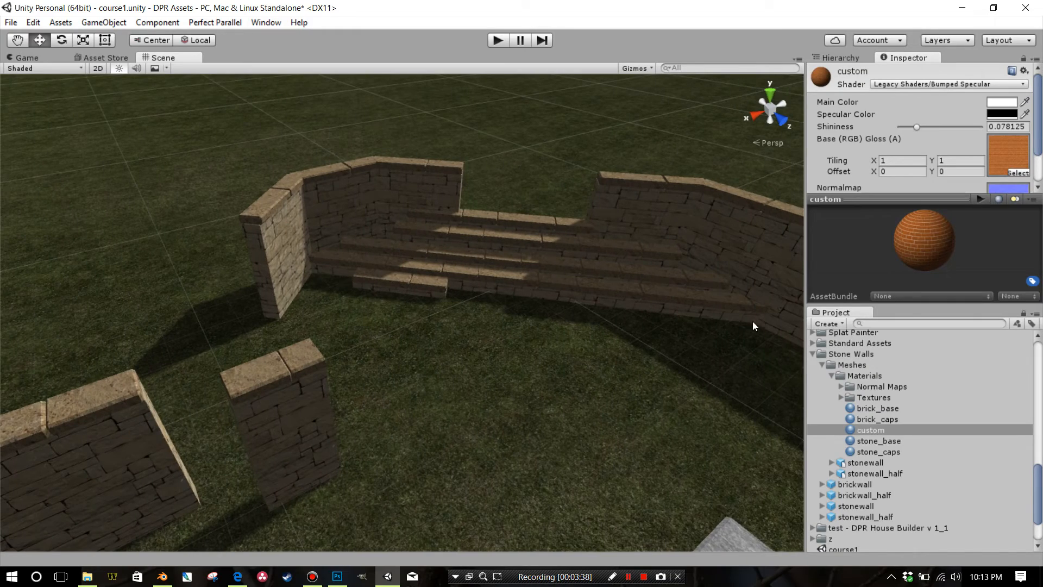
Step: Widen the scene view and duplicate the freestanding full-width stone wall, moving the copy along X to about 306.7
{"action": "left_click_drag", "start_coordinate": [805, 334], "coordinate": [855, 334]}
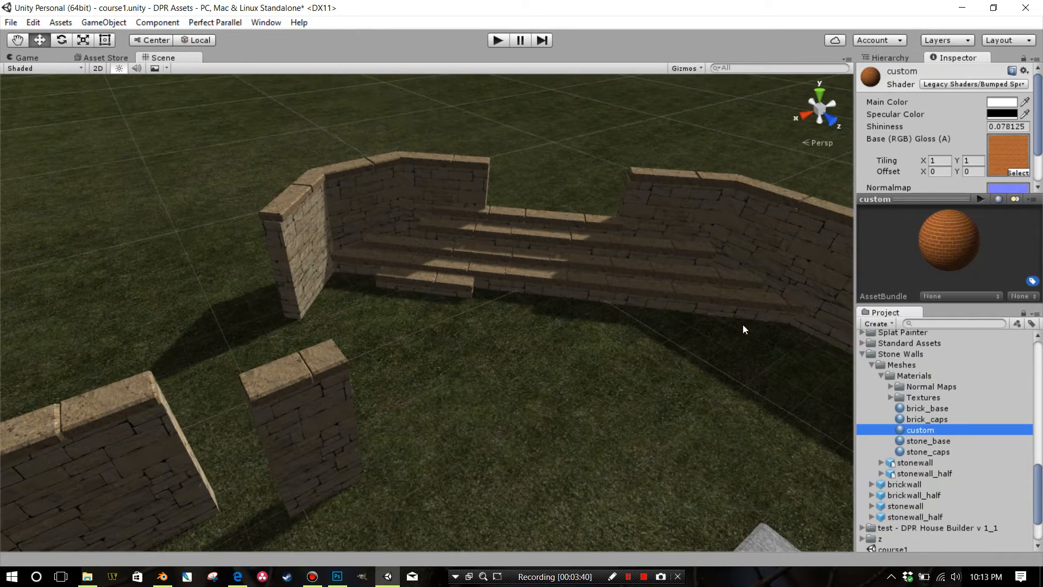
{"action": "left_click_drag", "start_coordinate": [568, 299], "coordinate": [544, 276], "text": "alt"}
{"action": "scroll", "coordinate": [527, 280], "scroll_direction": "down", "scroll_amount": 3}
{"action": "middle_click_drag", "start_coordinate": [527, 280], "coordinate": [544, 253]}
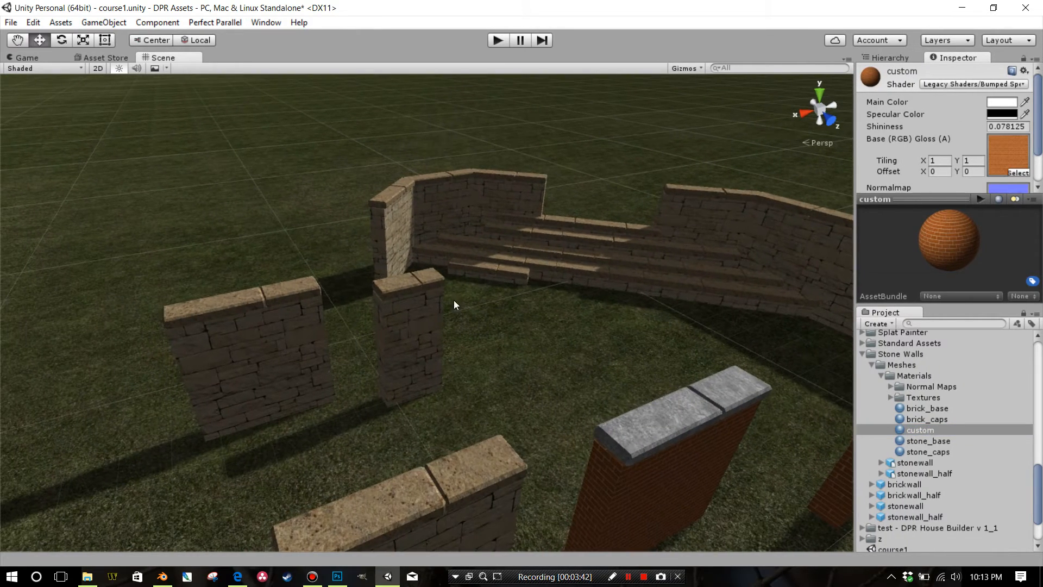
{"action": "left_click", "coordinate": [285, 335]}
{"action": "key", "text": "f"}
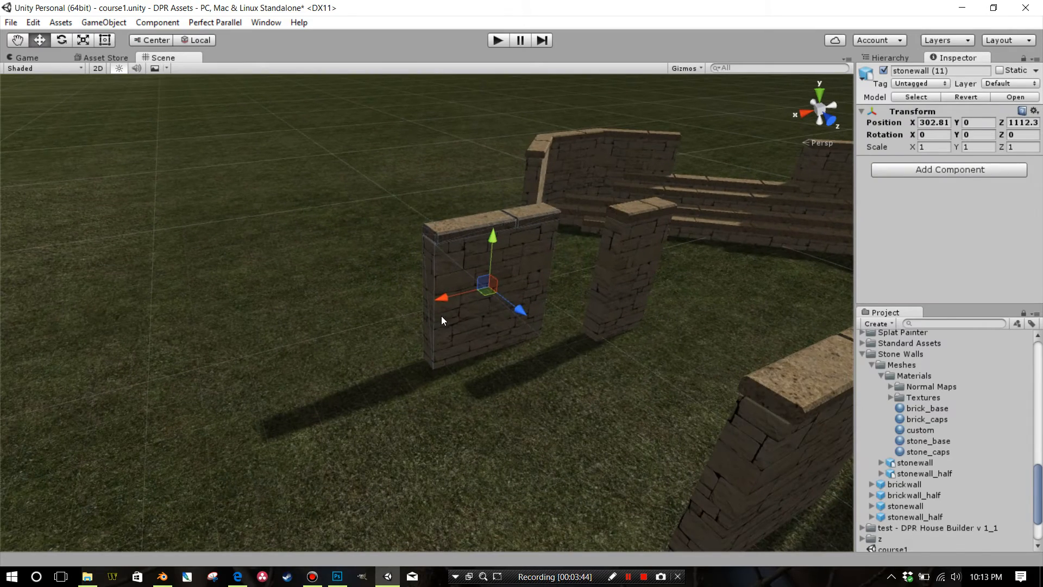
{"action": "key", "text": "ctrl+d"}
{"action": "left_click_drag", "start_coordinate": [440, 299], "coordinate": [293, 321]}
{"action": "scroll", "coordinate": [360, 305], "scroll_direction": "up", "scroll_amount": 2}
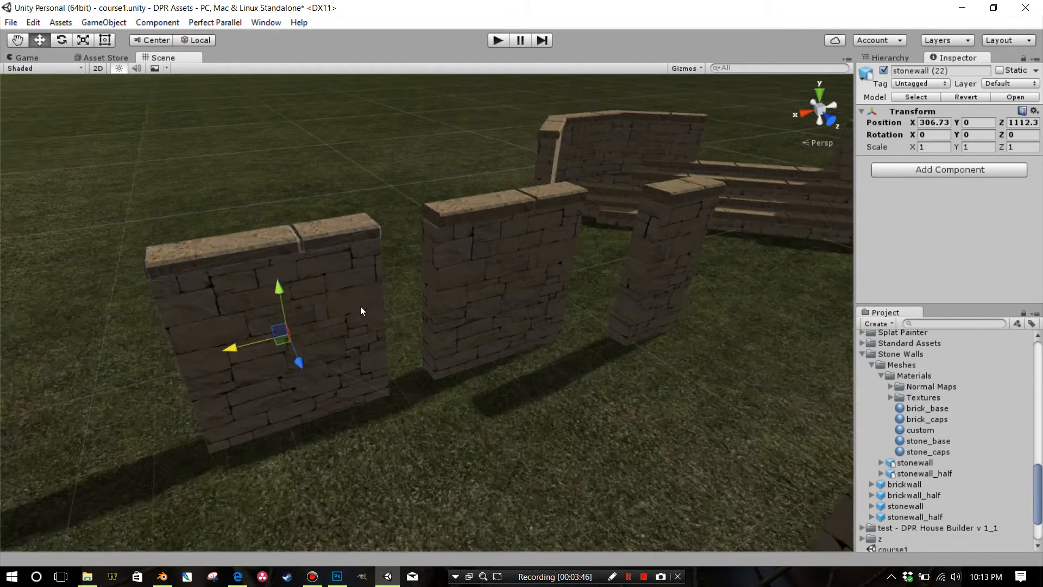
Step: Vertex-snap the copied stone wall against the end of the original wall, at about X 305.8
{"action": "scroll", "coordinate": [361, 305], "scroll_direction": "up", "scroll_amount": 3}
{"action": "right_click_drag", "start_coordinate": [473, 292], "coordinate": [354, 290]}
{"action": "middle_click_drag", "start_coordinate": [354, 290], "coordinate": [343, 298]}
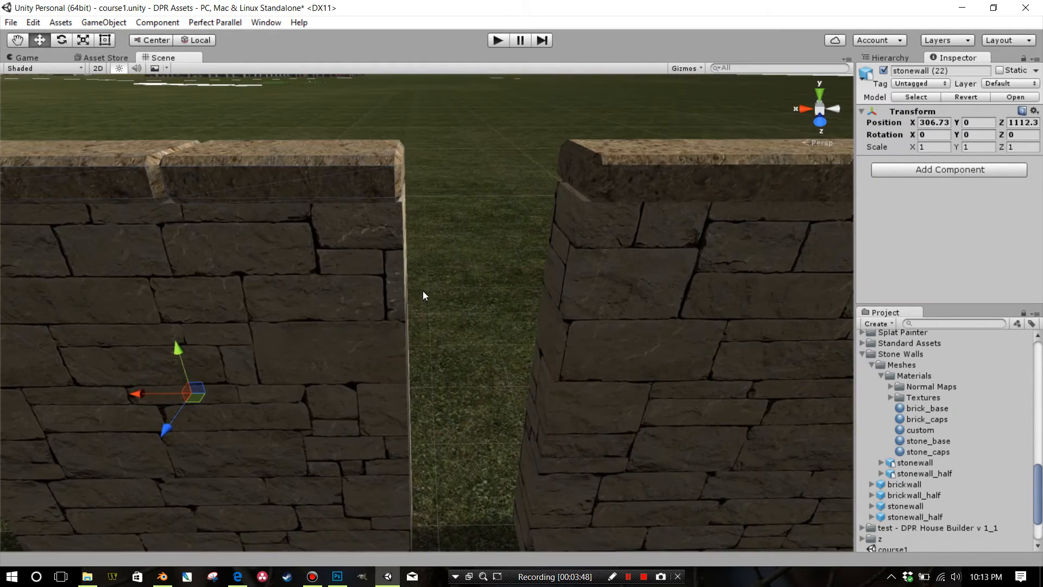
{"action": "key", "text": "v"}
{"action": "left_click_drag", "start_coordinate": [454, 256], "coordinate": [361, 275], "text": "alt"}
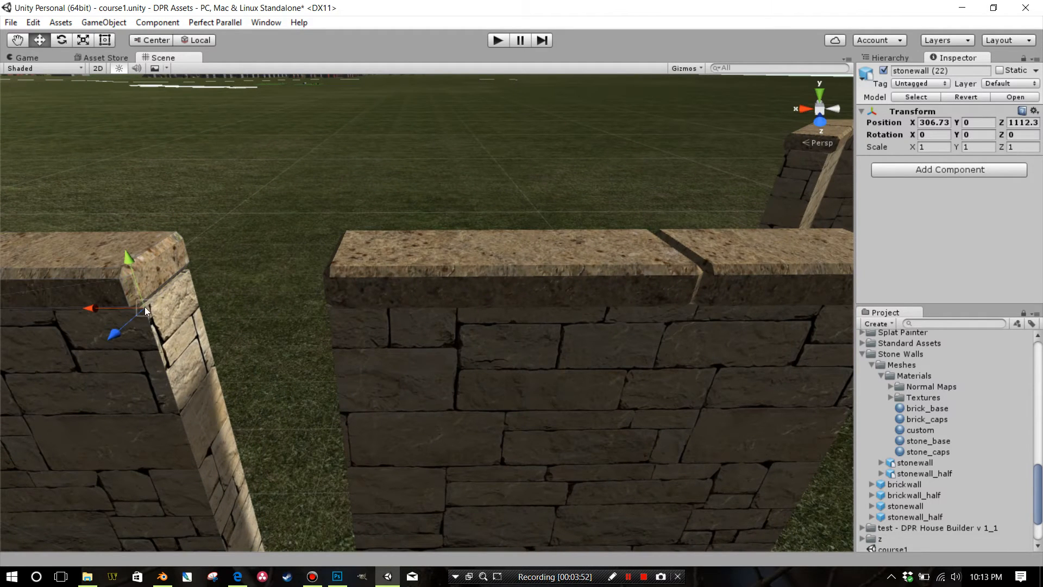
{"action": "left_click_drag", "start_coordinate": [142, 307], "coordinate": [307, 317]}
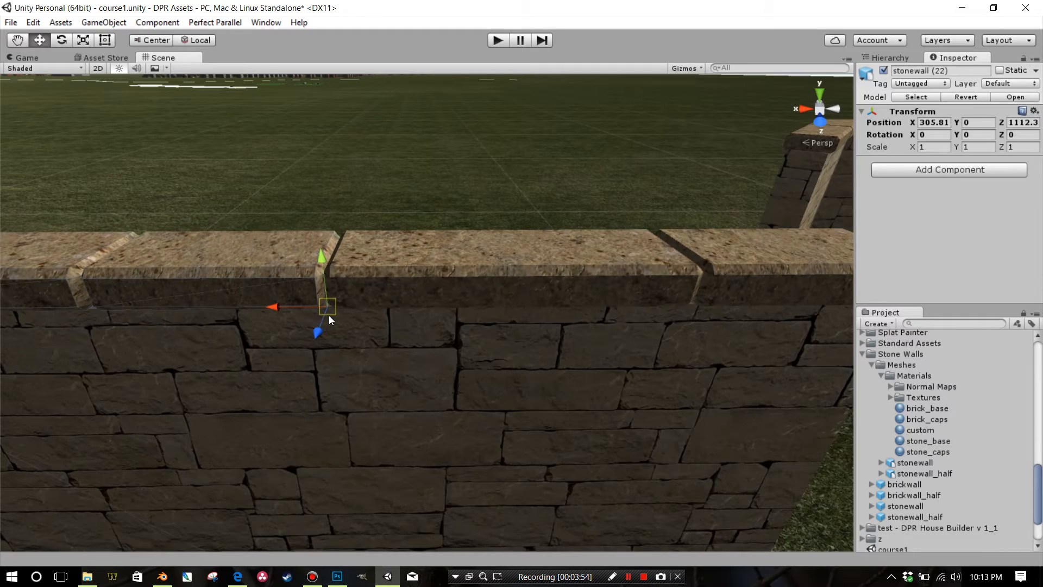
Step: Deselect the copied wall and inspect the seam between the two joined stone walls
{"action": "scroll", "coordinate": [357, 342], "scroll_direction": "down", "scroll_amount": 5}
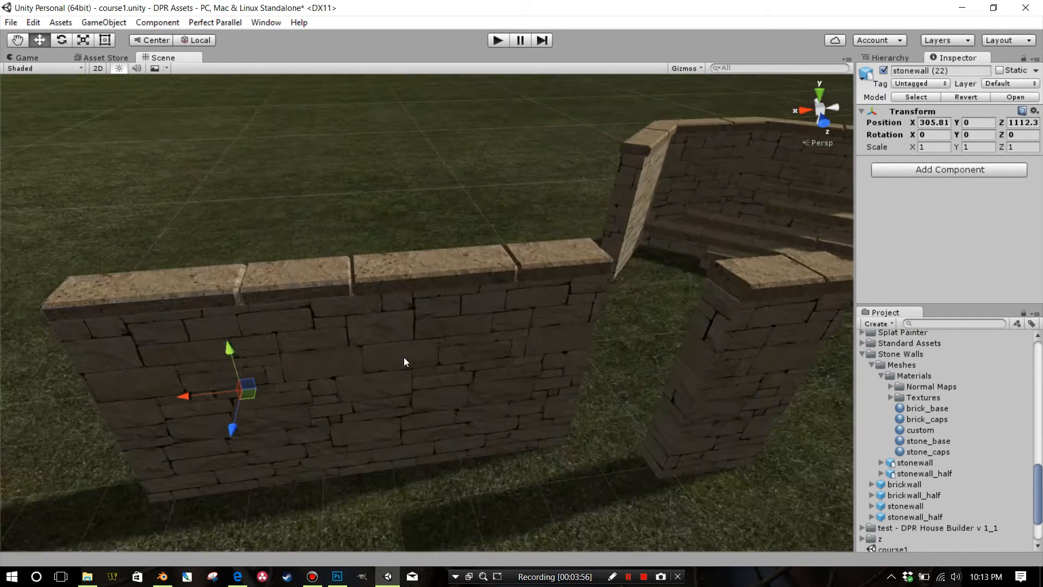
{"action": "scroll", "coordinate": [404, 361], "scroll_direction": "down", "scroll_amount": 3}
{"action": "scroll", "coordinate": [419, 337], "scroll_direction": "up", "scroll_amount": 2}
{"action": "left_click", "coordinate": [77, 461]}
{"action": "left_click_drag", "start_coordinate": [77, 461], "coordinate": [297, 353], "text": "alt"}
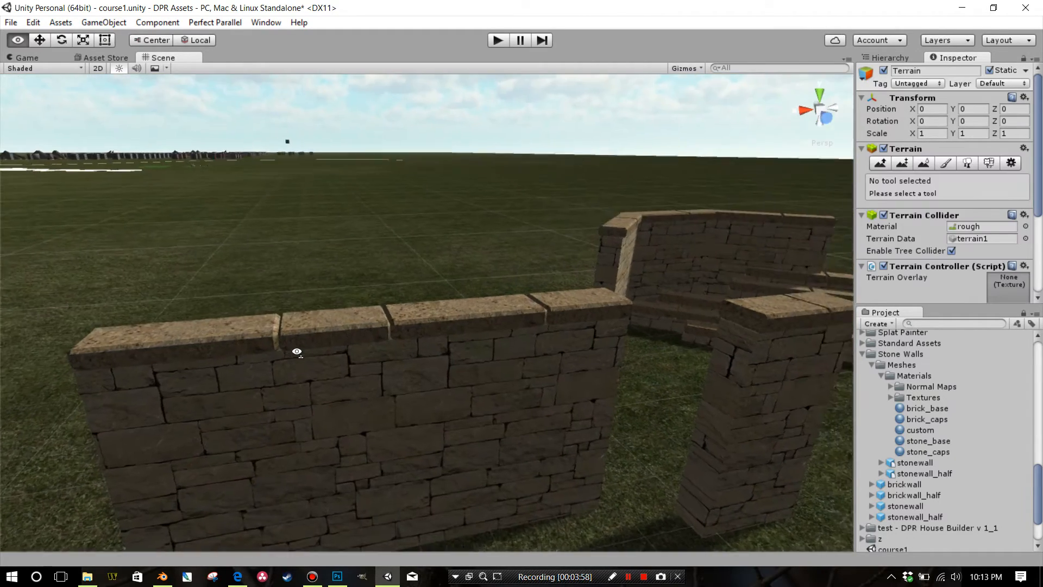
Step: Extend the freestanding stone wall with another full-width copy, moved along X and vertex-snapped against its outer end
{"action": "scroll", "coordinate": [296, 352], "scroll_direction": "up", "scroll_amount": 5}
{"action": "scroll", "coordinate": [327, 322], "scroll_direction": "down", "scroll_amount": 5}
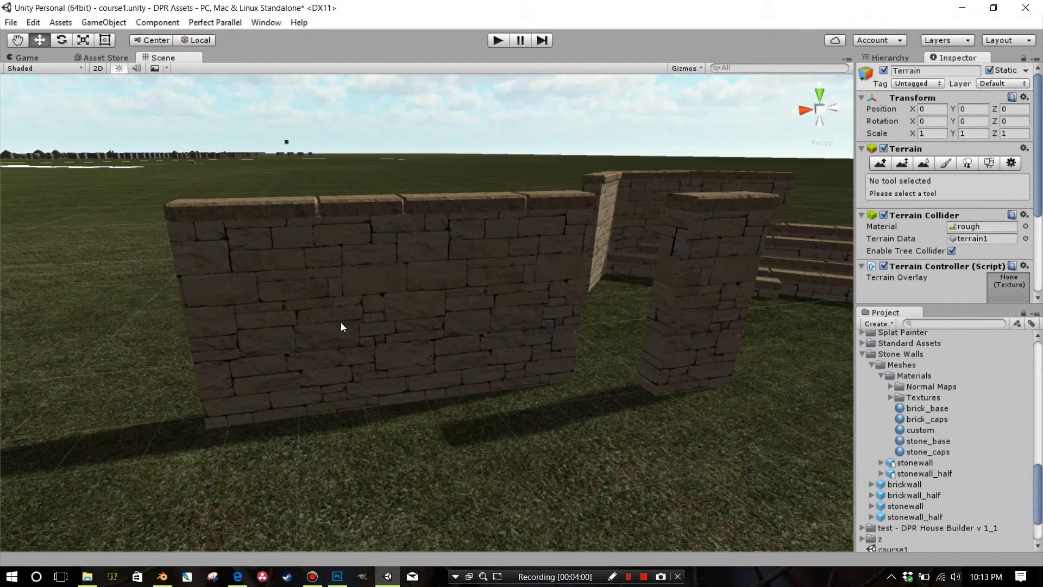
{"action": "scroll", "coordinate": [341, 321], "scroll_direction": "up", "scroll_amount": 2}
{"action": "left_click", "coordinate": [340, 318]}
{"action": "scroll", "coordinate": [407, 293], "scroll_direction": "up", "scroll_amount": 3}
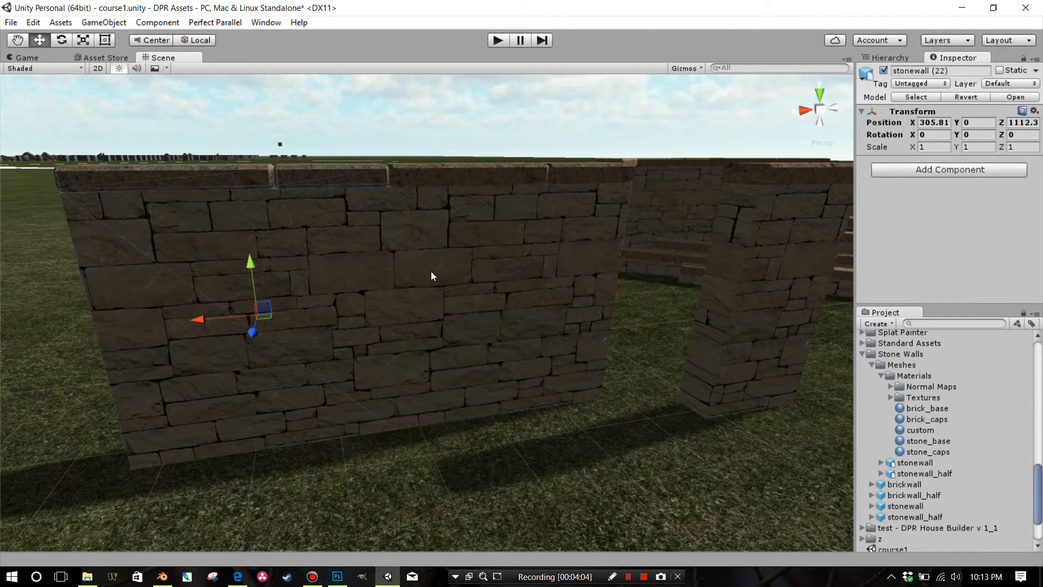
{"action": "scroll", "coordinate": [412, 250], "scroll_direction": "down", "scroll_amount": 2}
{"action": "middle_click_drag", "start_coordinate": [414, 270], "coordinate": [430, 283]}
{"action": "left_click_drag", "start_coordinate": [316, 357], "coordinate": [86, 372]}
{"action": "key", "text": "v"}
{"action": "left_click_drag", "start_coordinate": [212, 276], "coordinate": [231, 273]}
{"action": "left_click", "coordinate": [416, 471]}
Step: Select the freestanding half-width stone wall and set the rotation snap increment to 15 degrees
{"action": "right_click_drag", "start_coordinate": [416, 471], "coordinate": [471, 478]}
{"action": "scroll", "coordinate": [471, 478], "scroll_direction": "down", "scroll_amount": 5}
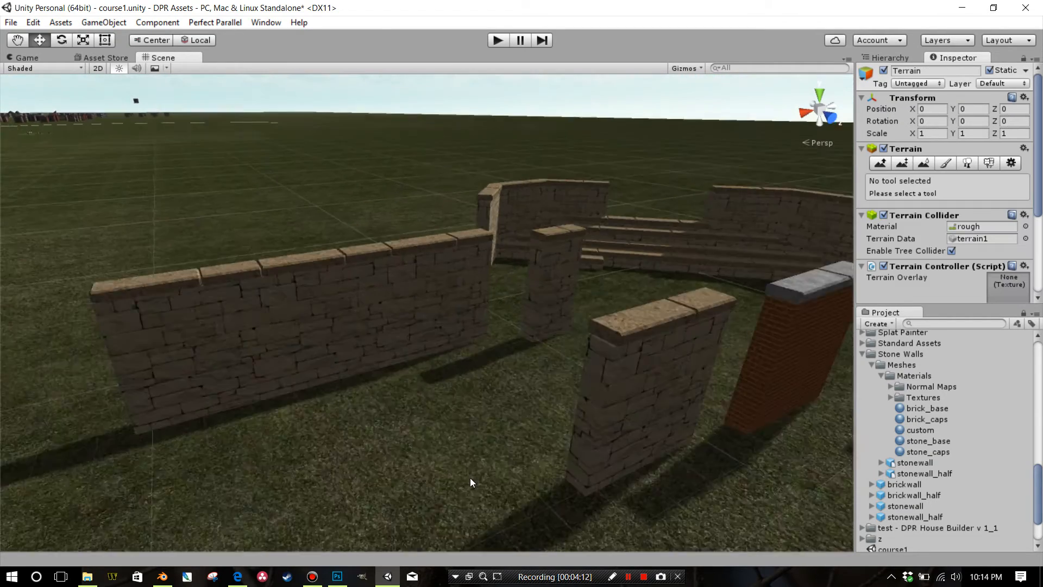
{"action": "middle_click_drag", "start_coordinate": [470, 442], "coordinate": [467, 455]}
{"action": "scroll", "coordinate": [467, 425], "scroll_direction": "up", "scroll_amount": 4}
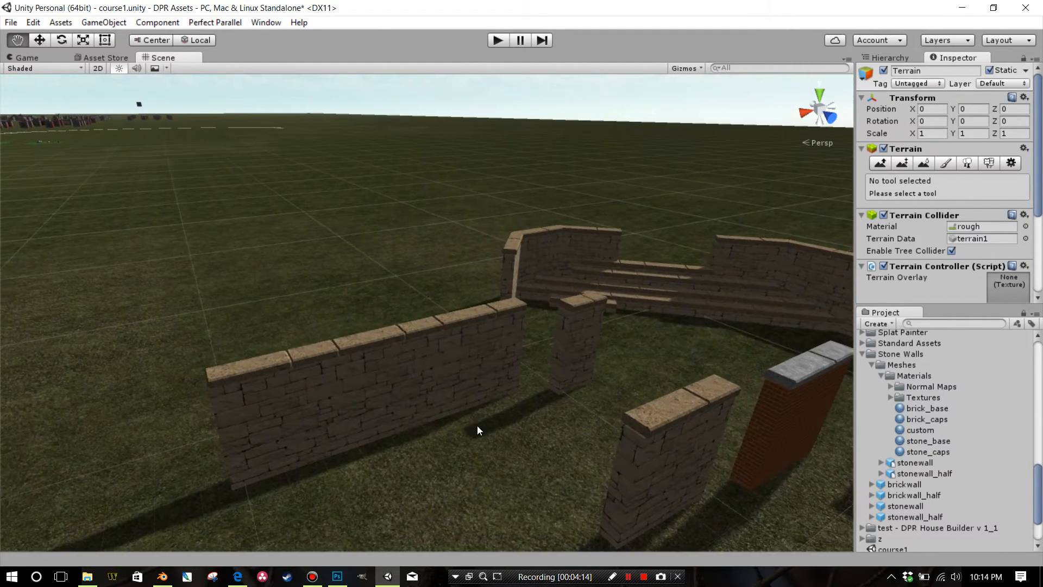
{"action": "left_click", "coordinate": [552, 393]}
{"action": "scroll", "coordinate": [517, 396], "scroll_direction": "up", "scroll_amount": 4}
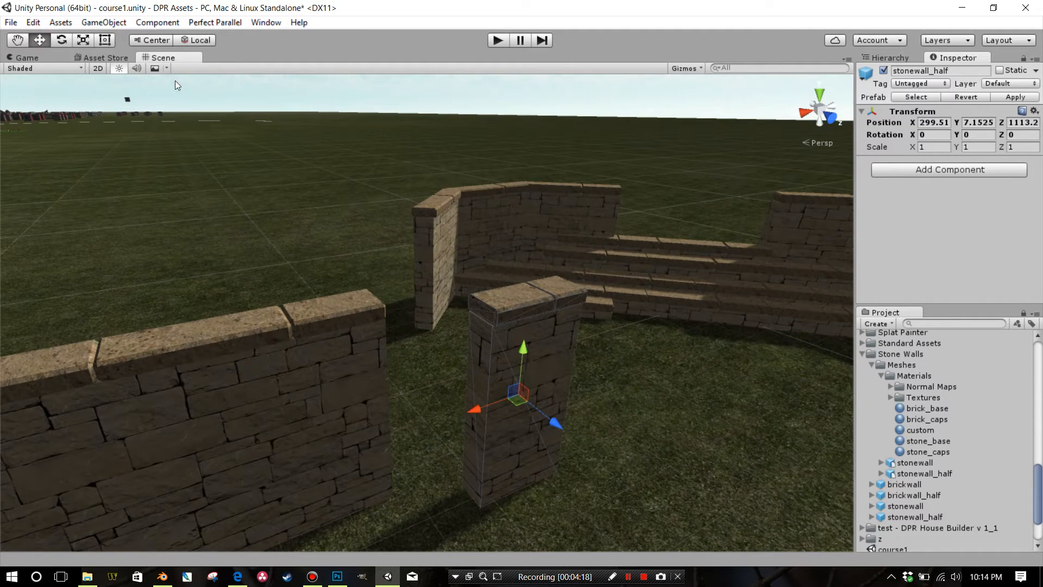
{"action": "left_click", "coordinate": [34, 22]}
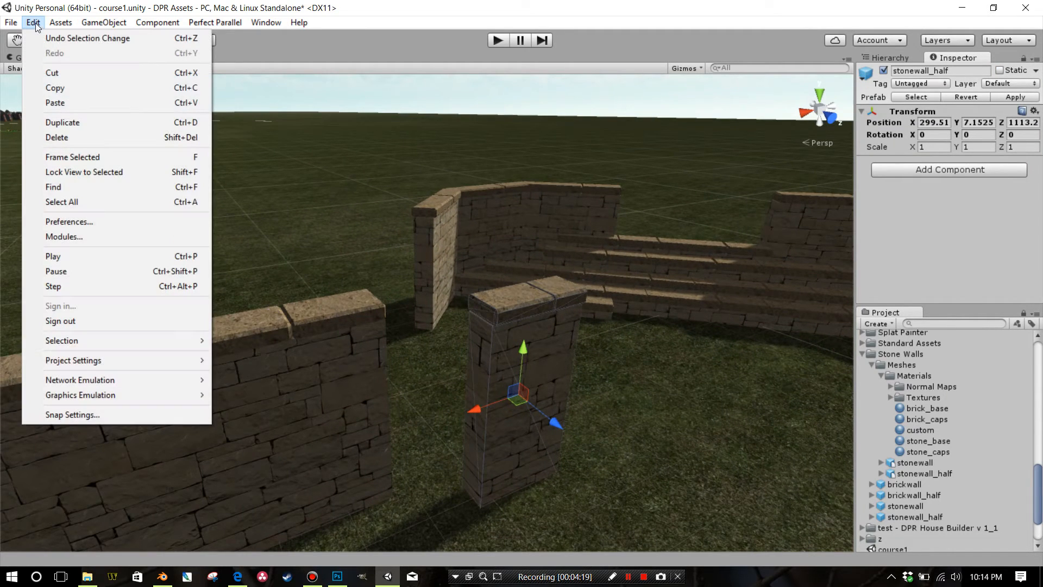
{"action": "left_click", "coordinate": [75, 414]}
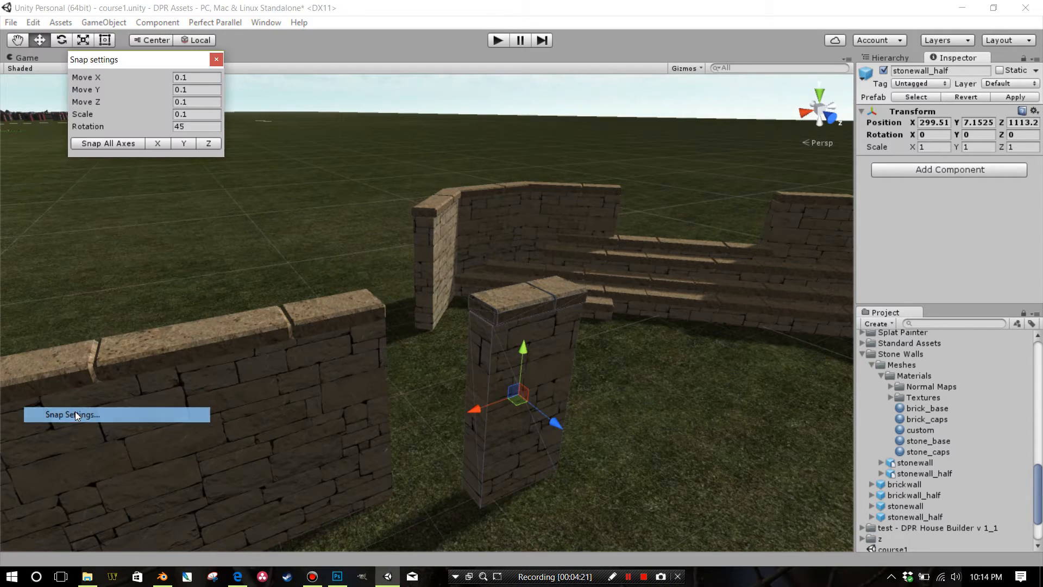
{"action": "left_click", "coordinate": [179, 127]}
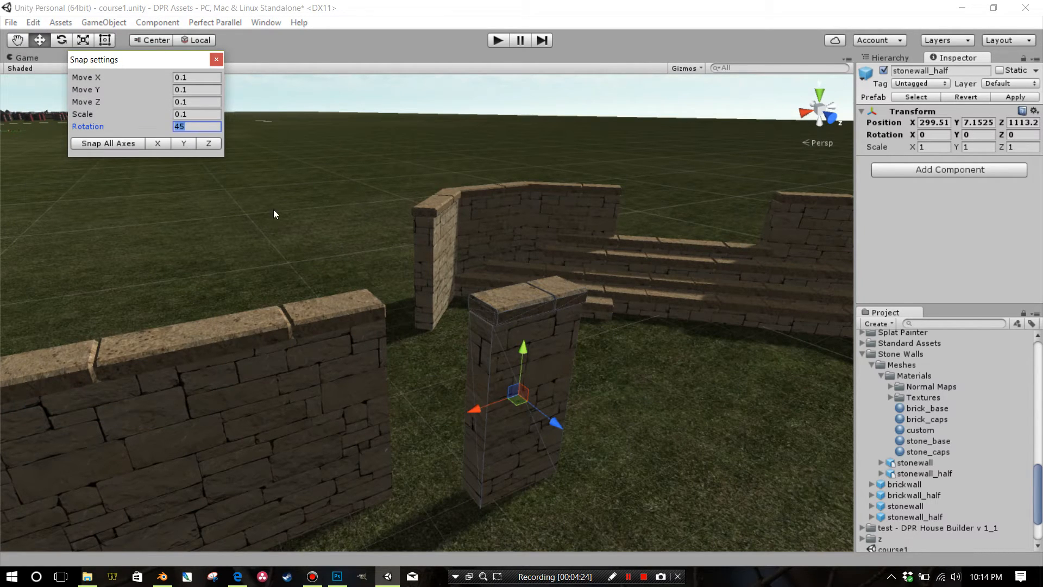
{"action": "type", "text": "15"}
{"action": "left_click", "coordinate": [217, 60]}
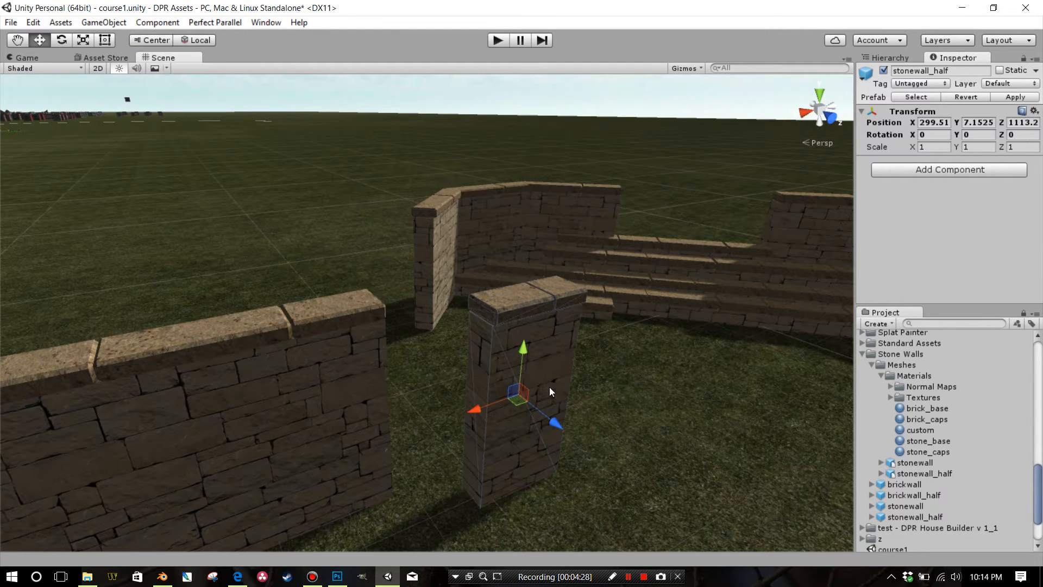
Step: Rotate the half-width stone wall 45 degrees about its Y axis
{"action": "left_click", "coordinate": [61, 41]}
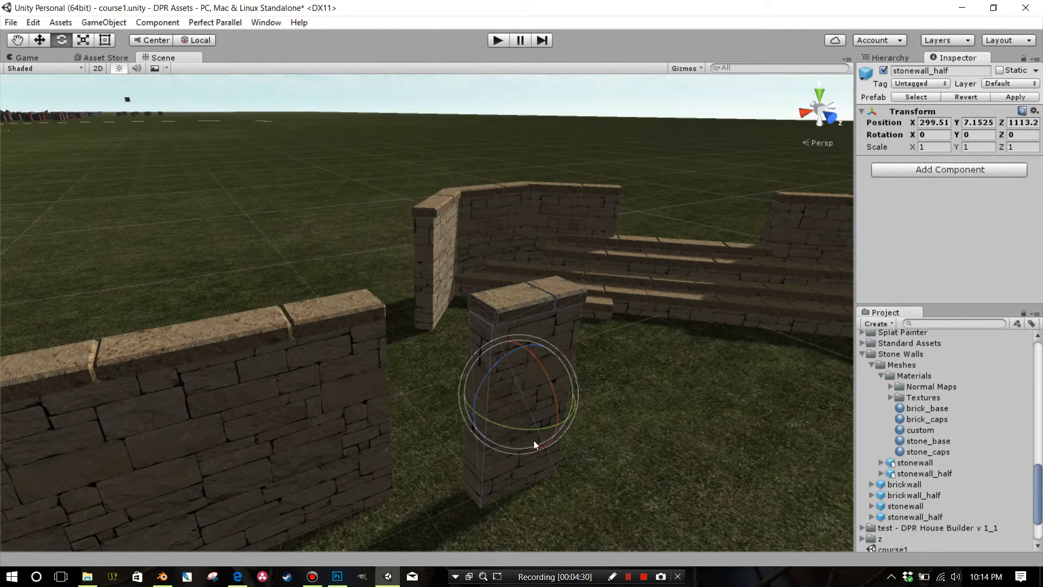
{"action": "scroll", "coordinate": [526, 429], "scroll_direction": "up", "scroll_amount": 6}
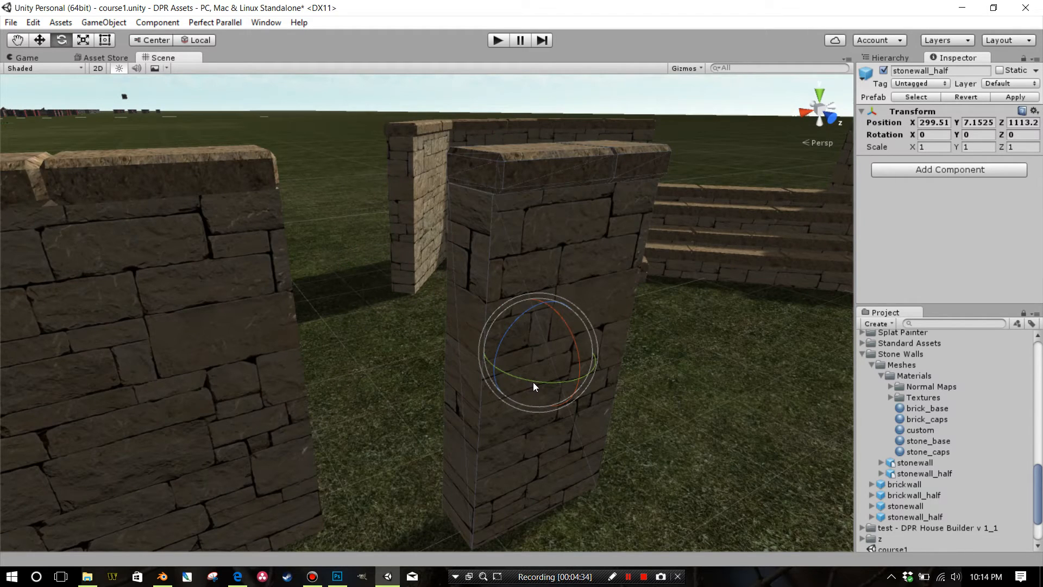
{"action": "left_click_drag", "start_coordinate": [540, 381], "coordinate": [461, 374]}
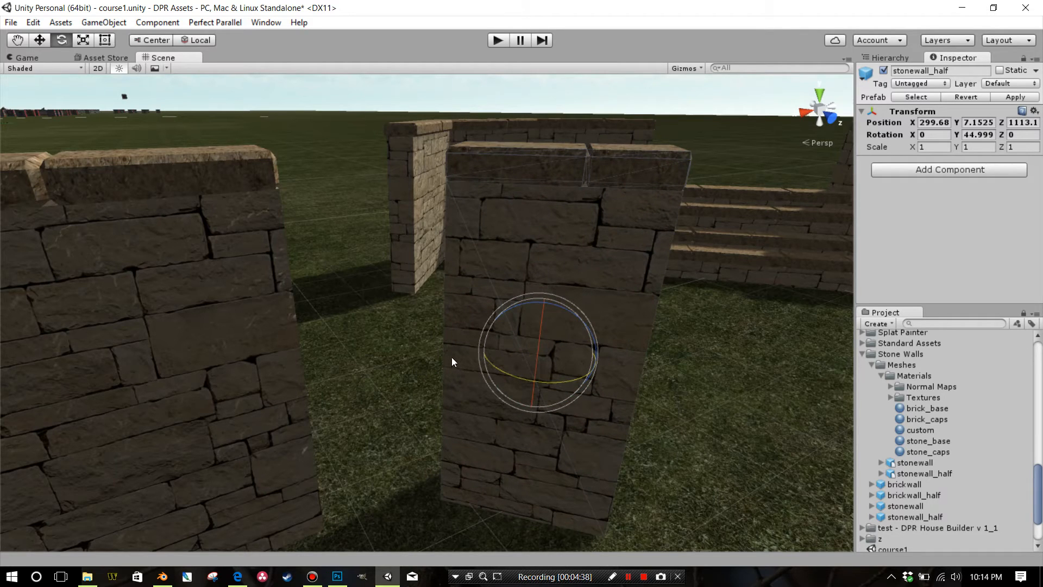
Step: Vertex-snap the rotated half wall to the long stone wall's end and adjust it to close the outer gap, at about X 301.13, Z 1112.7
{"action": "left_click", "coordinate": [42, 41]}
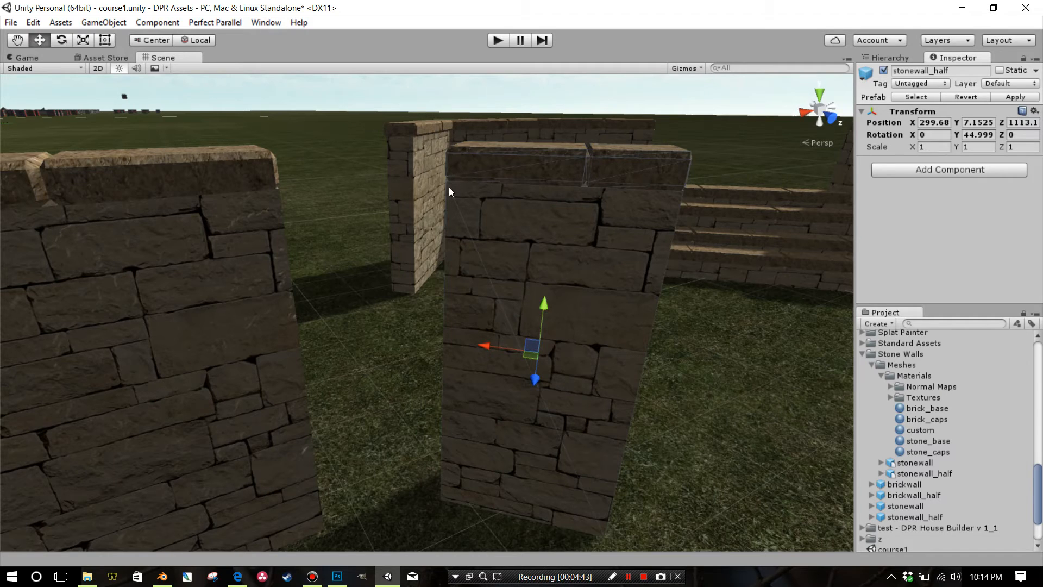
{"action": "scroll", "coordinate": [447, 207], "scroll_direction": "down", "scroll_amount": 5}
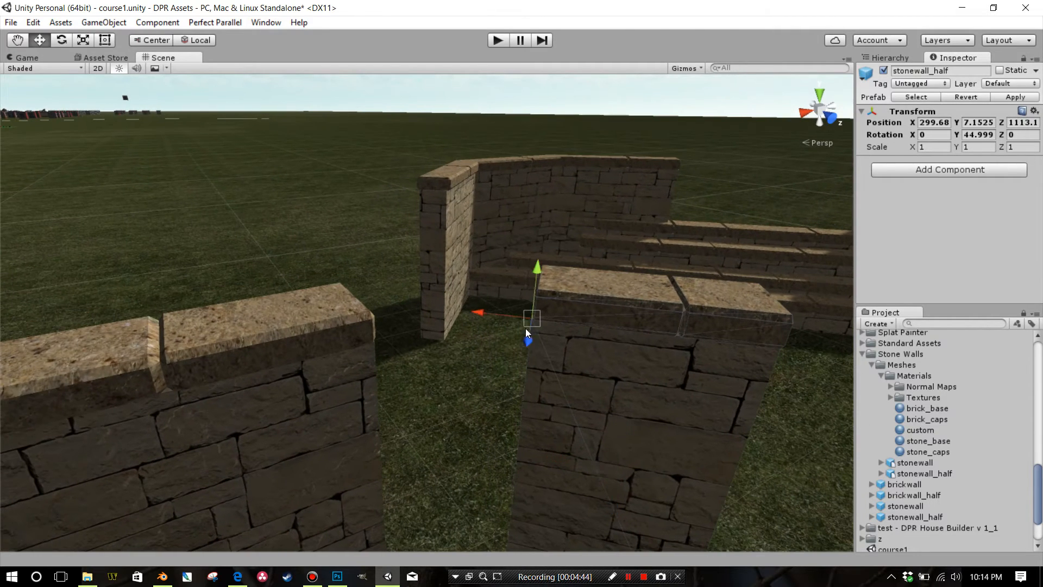
{"action": "left_click_drag", "start_coordinate": [534, 326], "coordinate": [385, 357]}
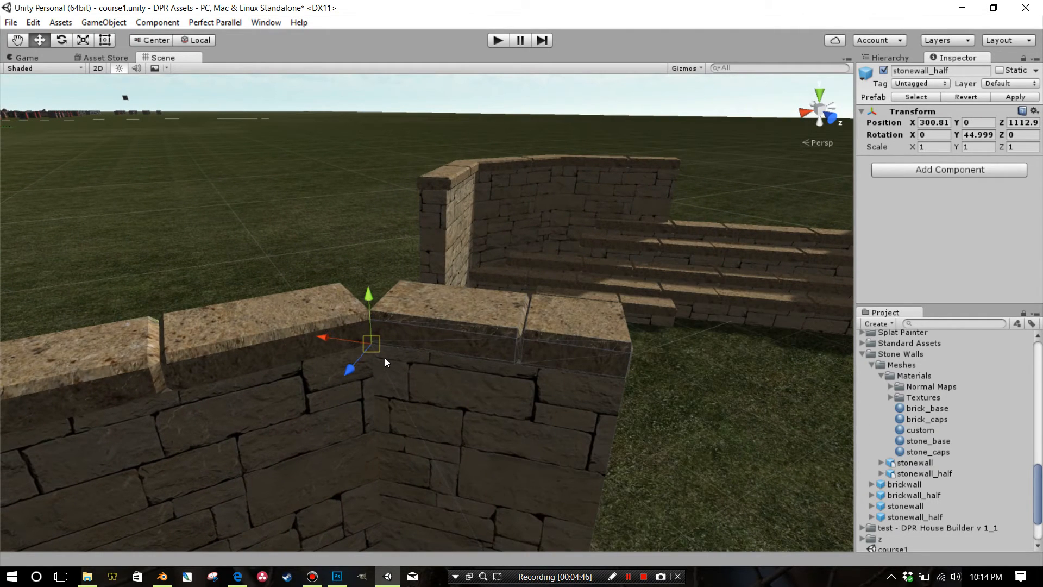
{"action": "left_click_drag", "start_coordinate": [369, 402], "coordinate": [364, 339], "text": "alt"}
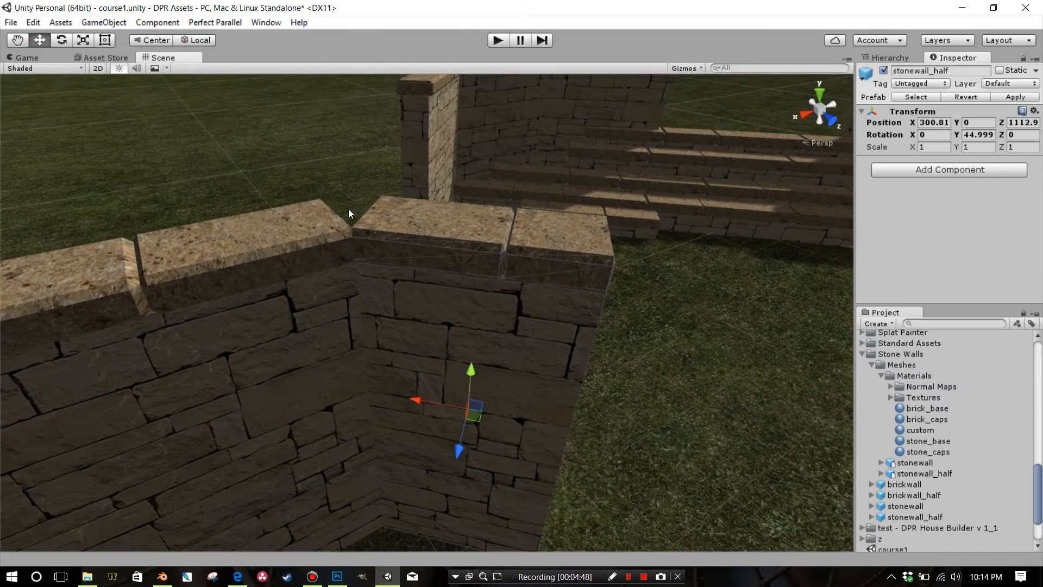
{"action": "left_click_drag", "start_coordinate": [349, 212], "coordinate": [522, 310], "text": "alt"}
{"action": "scroll", "coordinate": [556, 363], "scroll_direction": "up", "scroll_amount": 5}
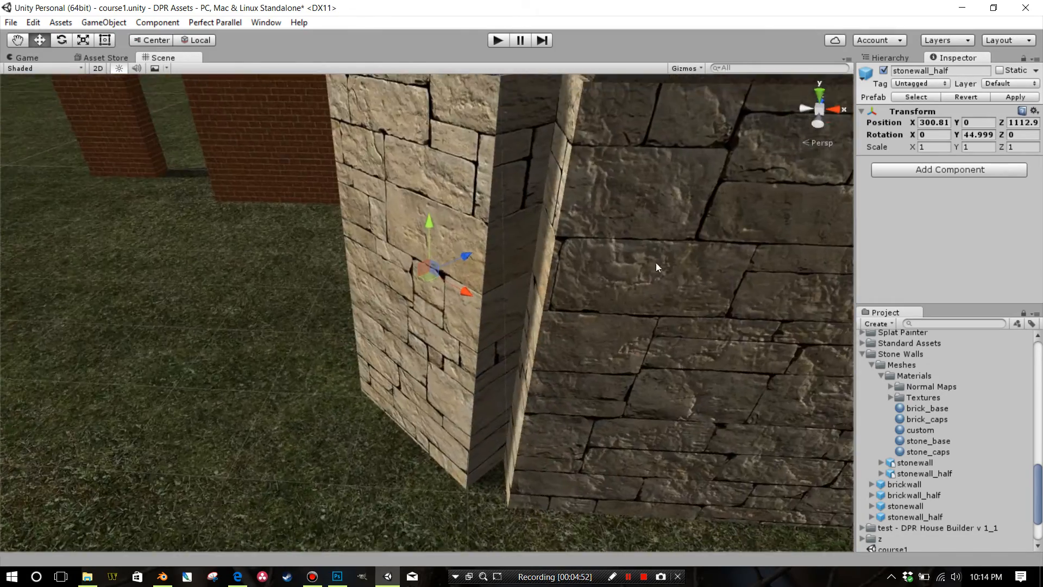
{"action": "scroll", "coordinate": [647, 266], "scroll_direction": "down", "scroll_amount": 4}
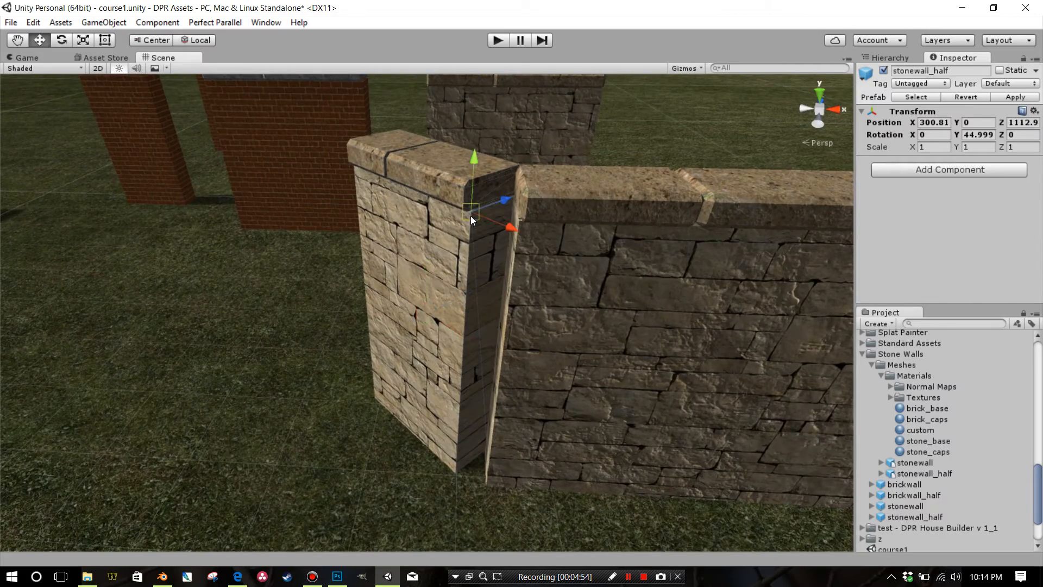
{"action": "left_click_drag", "start_coordinate": [470, 217], "coordinate": [432, 320]}
{"action": "scroll", "coordinate": [164, 342], "scroll_direction": "up", "scroll_amount": 6}
{"action": "scroll", "coordinate": [402, 285], "scroll_direction": "down", "scroll_amount": 4}
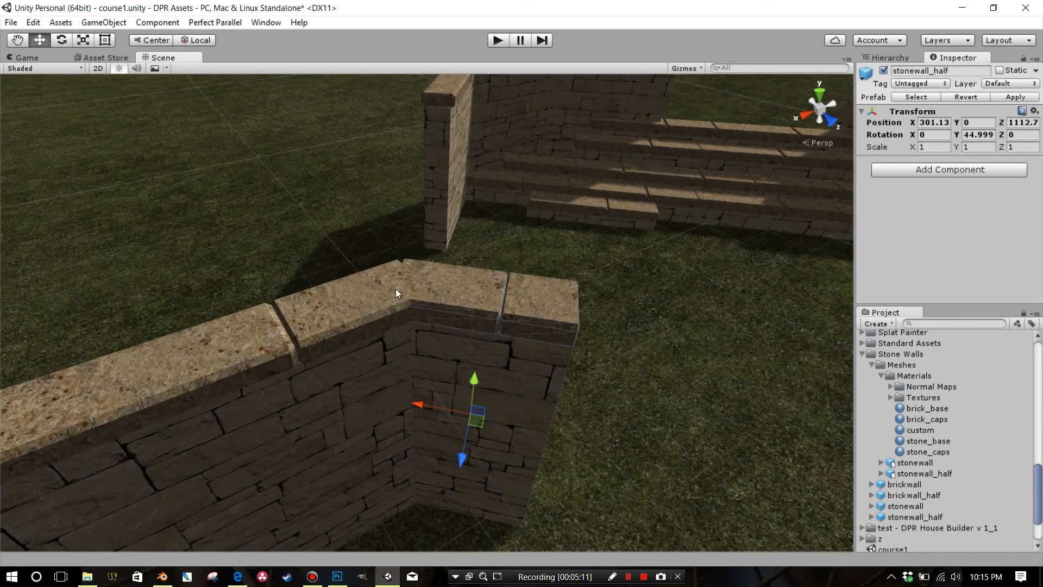
Step: Duplicate the short bottom step piece of the curved stone structure and vertex-snap the copy to its end, at about X 292.21, Y -2.8
{"action": "middle_click_drag", "start_coordinate": [543, 294], "coordinate": [353, 298]}
{"action": "right_click_drag", "start_coordinate": [489, 373], "coordinate": [473, 345]}
{"action": "scroll", "coordinate": [473, 344], "scroll_direction": "down", "scroll_amount": 5}
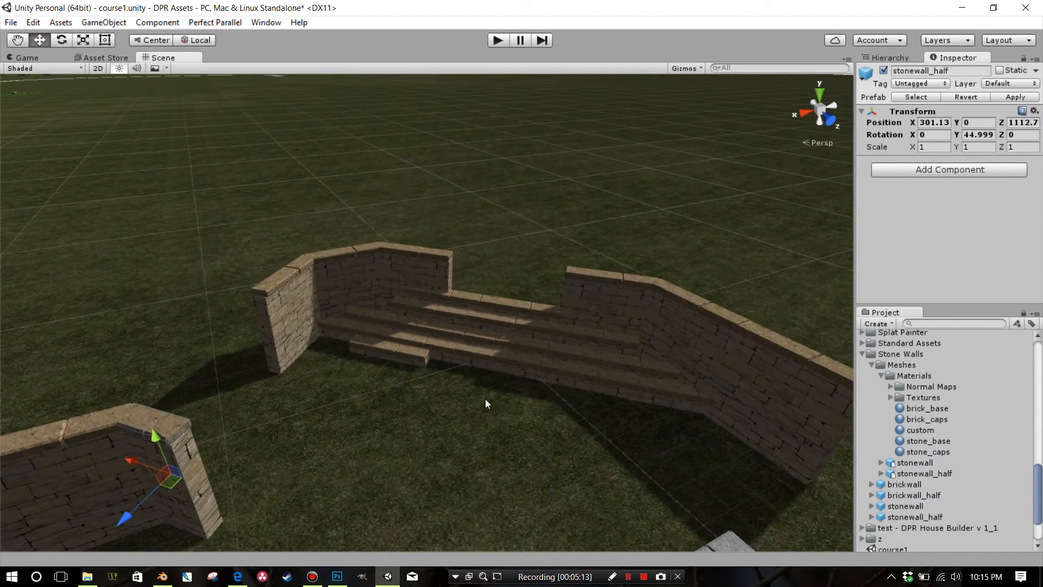
{"action": "middle_click_drag", "start_coordinate": [486, 399], "coordinate": [453, 389]}
{"action": "scroll", "coordinate": [452, 388], "scroll_direction": "up", "scroll_amount": 5}
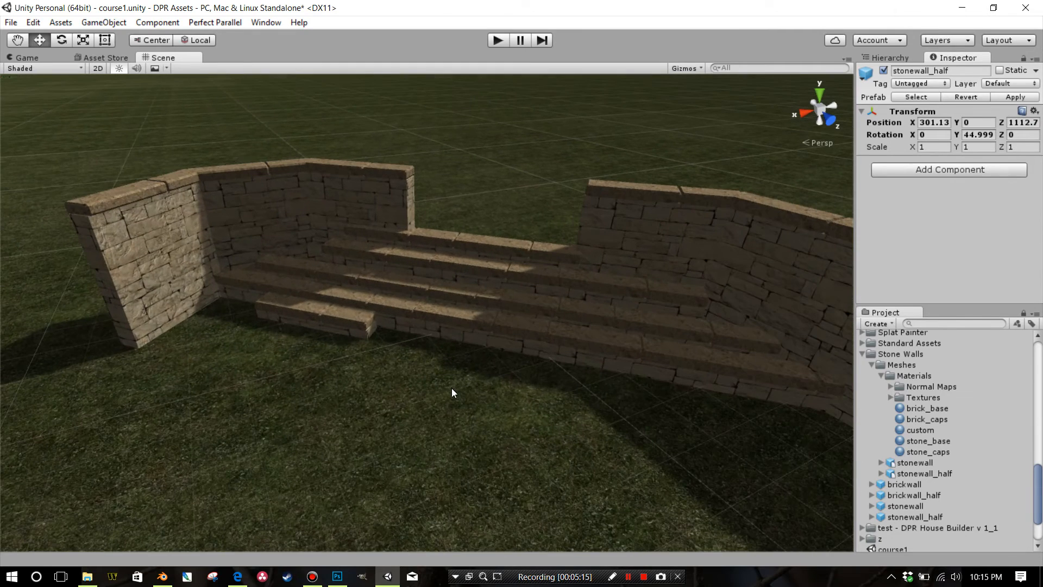
{"action": "middle_click_drag", "start_coordinate": [488, 308], "coordinate": [490, 321]}
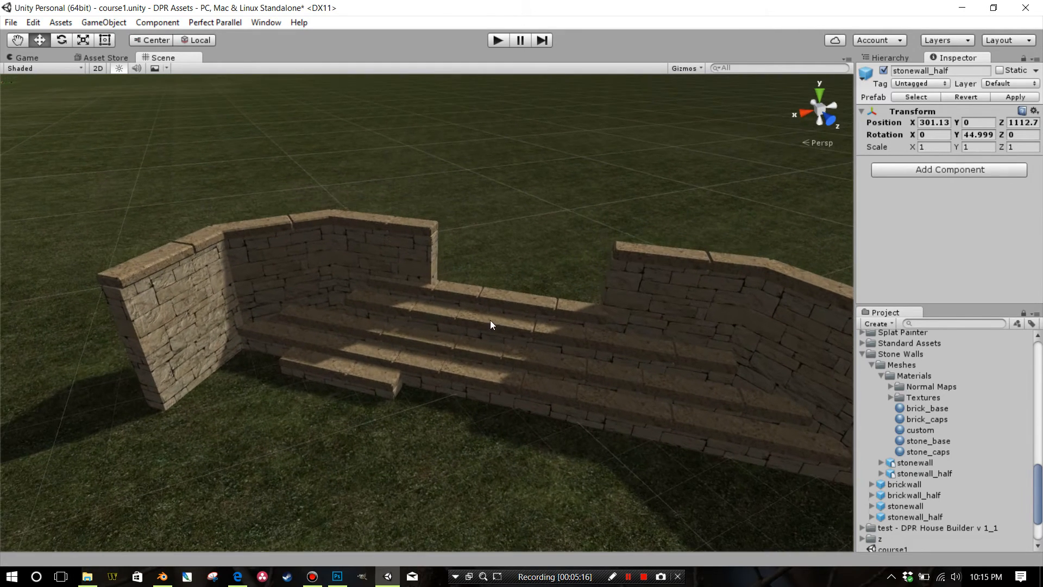
{"action": "left_click", "coordinate": [352, 378]}
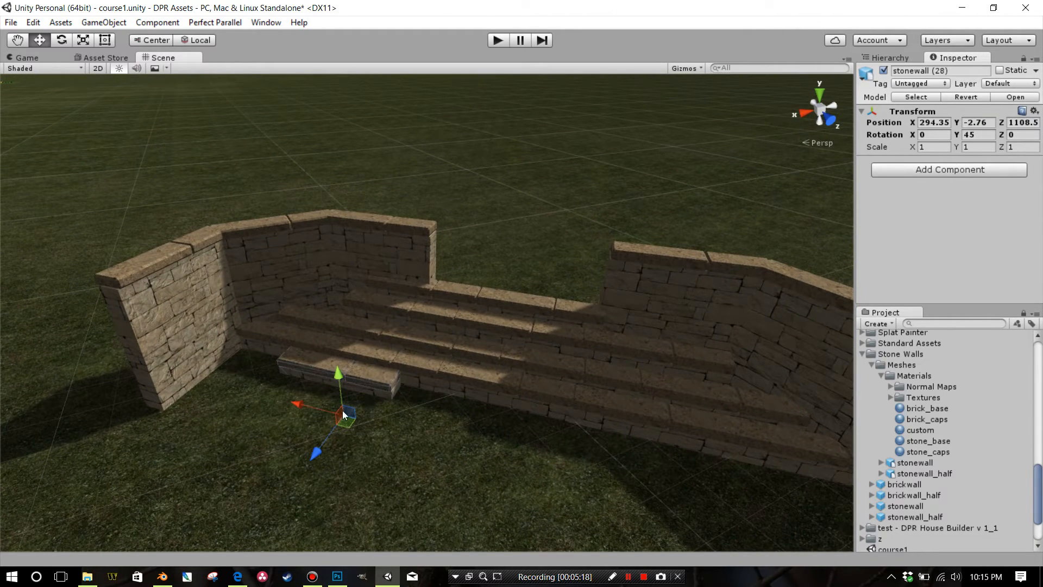
{"action": "left_click_drag", "start_coordinate": [305, 404], "coordinate": [409, 429]}
{"action": "left_click_drag", "start_coordinate": [458, 405], "coordinate": [485, 405]}
{"action": "scroll", "coordinate": [441, 414], "scroll_direction": "up", "scroll_amount": 5}
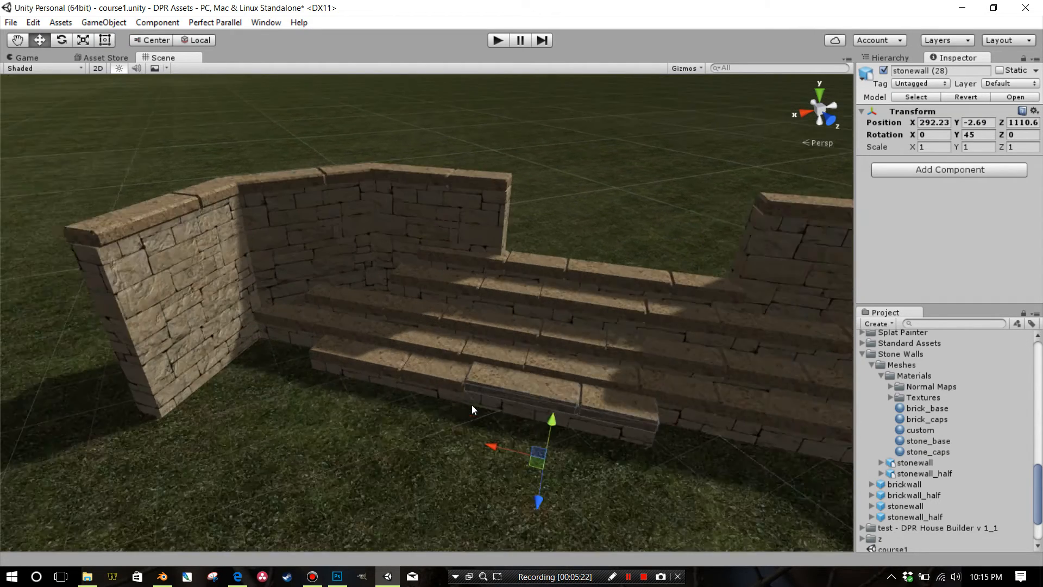
{"action": "key", "text": "v"}
{"action": "left_click_drag", "start_coordinate": [481, 426], "coordinate": [495, 432]}
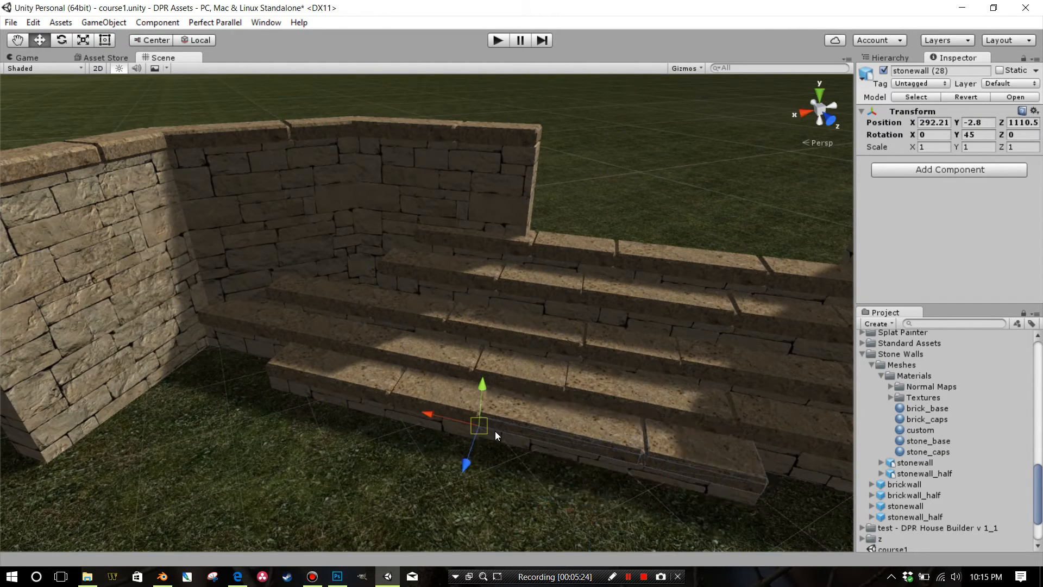
Step: Duplicate the two bottom step pieces together and vertex-snap the copies to the end of the bottom step row
{"action": "scroll", "coordinate": [489, 433], "scroll_direction": "down", "scroll_amount": 10}
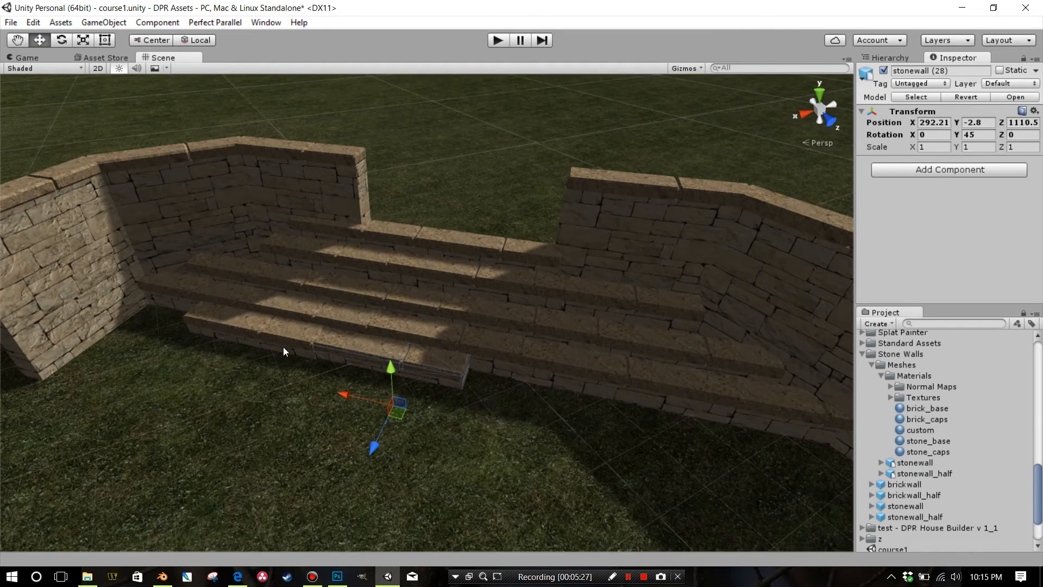
{"action": "left_click", "coordinate": [313, 340], "text": "shift"}
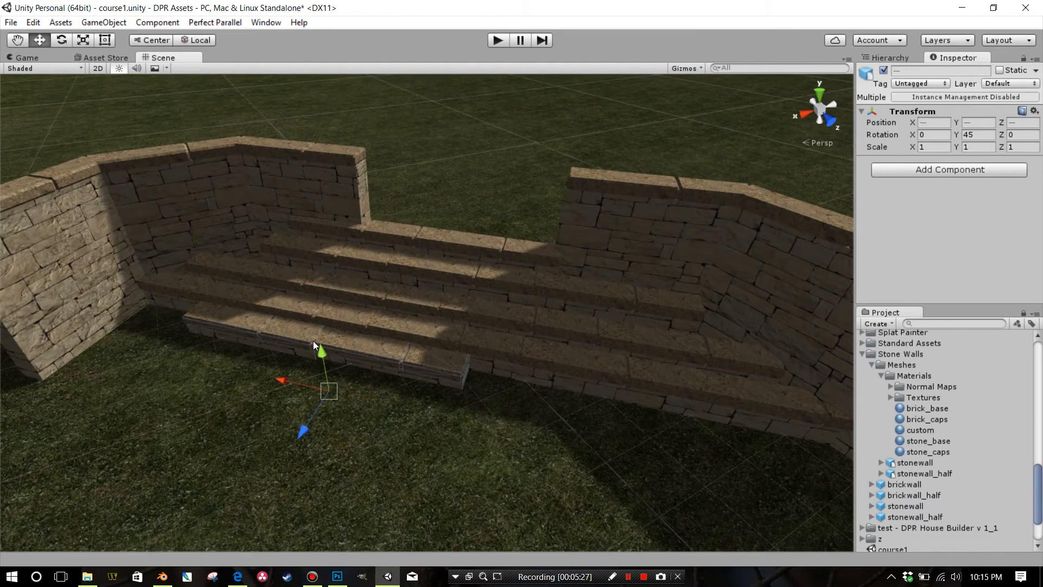
{"action": "left_click", "coordinate": [400, 361], "text": "shift"}
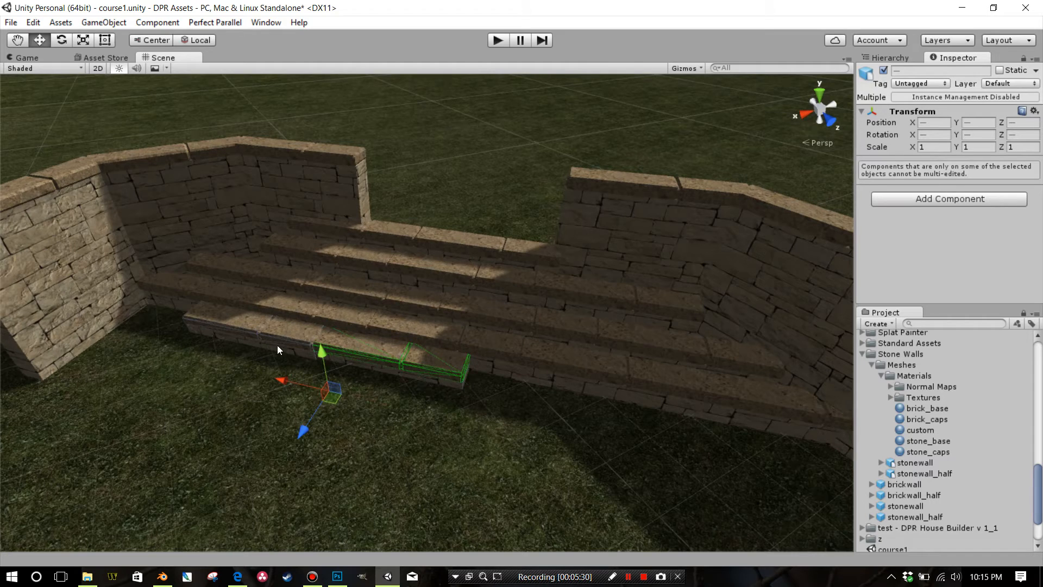
{"action": "left_click_drag", "start_coordinate": [286, 377], "coordinate": [359, 374]}
{"action": "left_click", "coordinate": [298, 407]}
{"action": "key", "text": "ctrl+z"}
{"action": "key", "text": "ctrl+d"}
{"action": "scroll", "coordinate": [409, 409], "scroll_direction": "up", "scroll_amount": 2}
{"action": "key", "text": "v"}
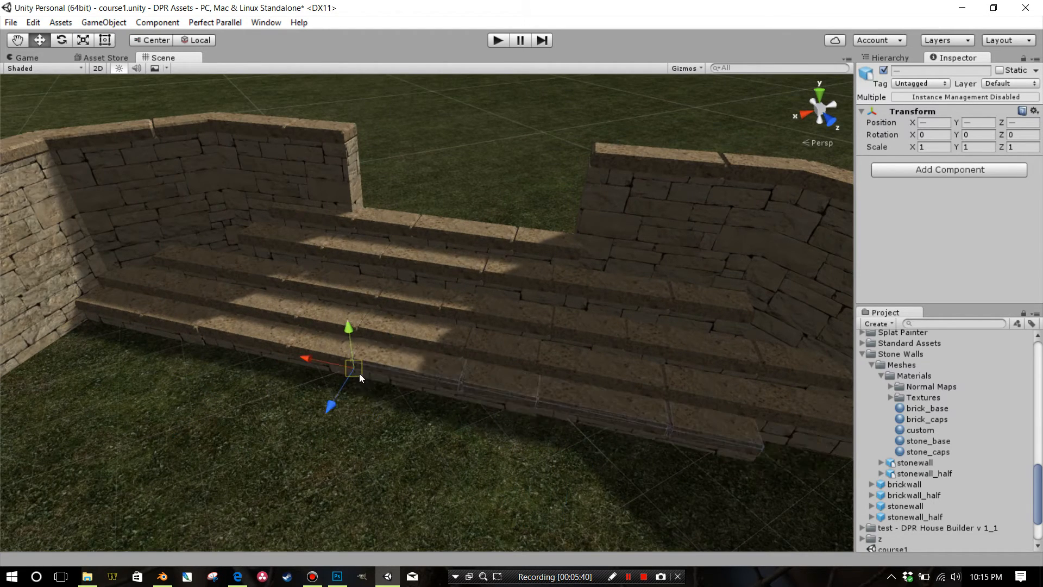
{"action": "scroll", "coordinate": [389, 393], "scroll_direction": "down", "scroll_amount": 3}
{"action": "scroll", "coordinate": [409, 401], "scroll_direction": "down", "scroll_amount": 2}
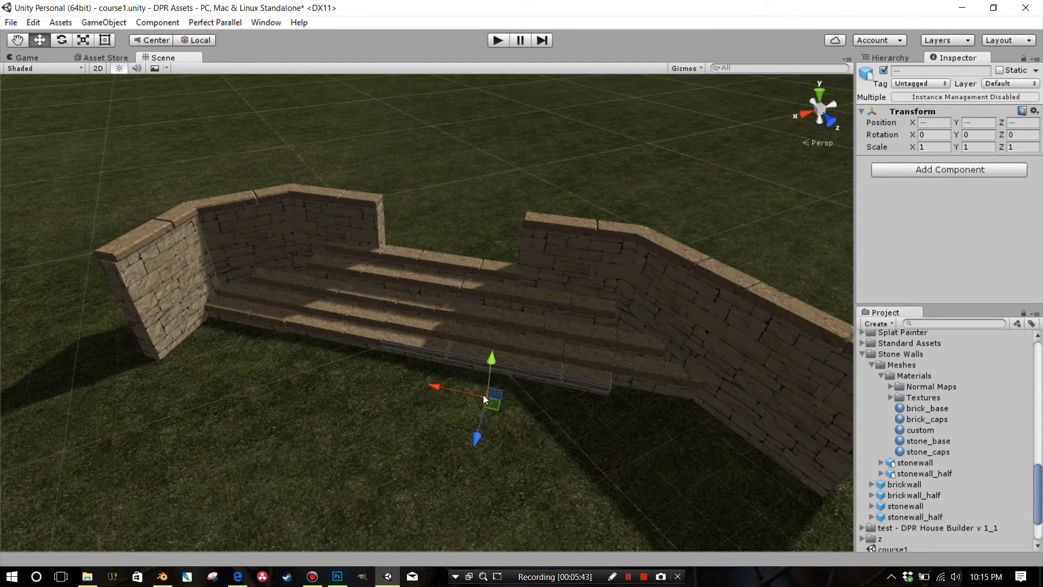
Step: Duplicate the two selected step pieces again and move the copies along the row through the angled side wall
{"action": "left_click_drag", "start_coordinate": [436, 387], "coordinate": [566, 429]}
{"action": "scroll", "coordinate": [578, 409], "scroll_direction": "up", "scroll_amount": 2}
{"action": "scroll", "coordinate": [579, 418], "scroll_direction": "down", "scroll_amount": 2}
{"action": "scroll", "coordinate": [587, 432], "scroll_direction": "up", "scroll_amount": 2}
{"action": "middle_click_drag", "start_coordinate": [602, 435], "coordinate": [472, 432]}
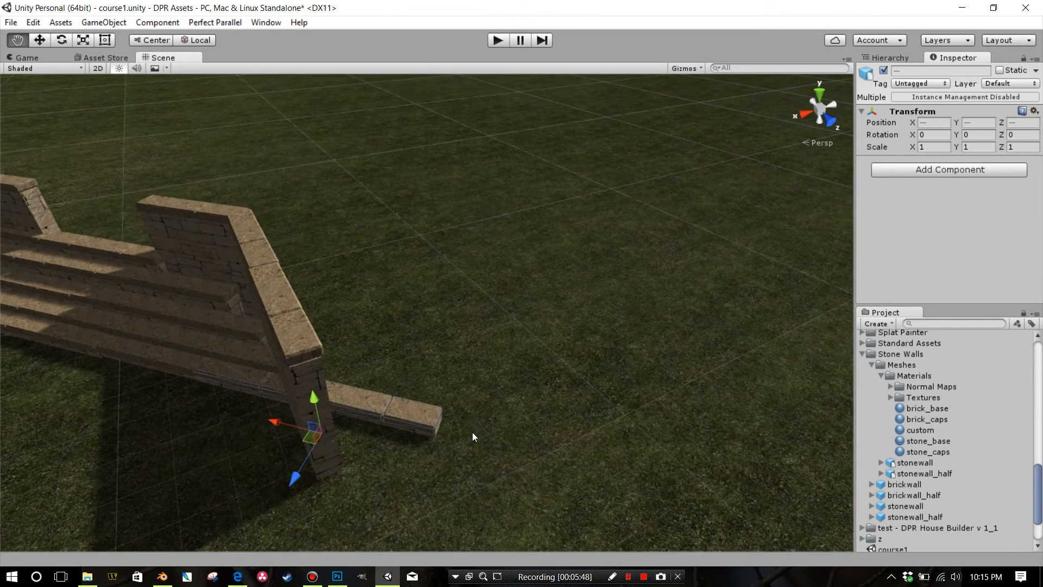
Step: Delete the base and cap of the step piece protruding beyond the side wall, and examine the stub left behind the wall
{"action": "left_click", "coordinate": [404, 423]}
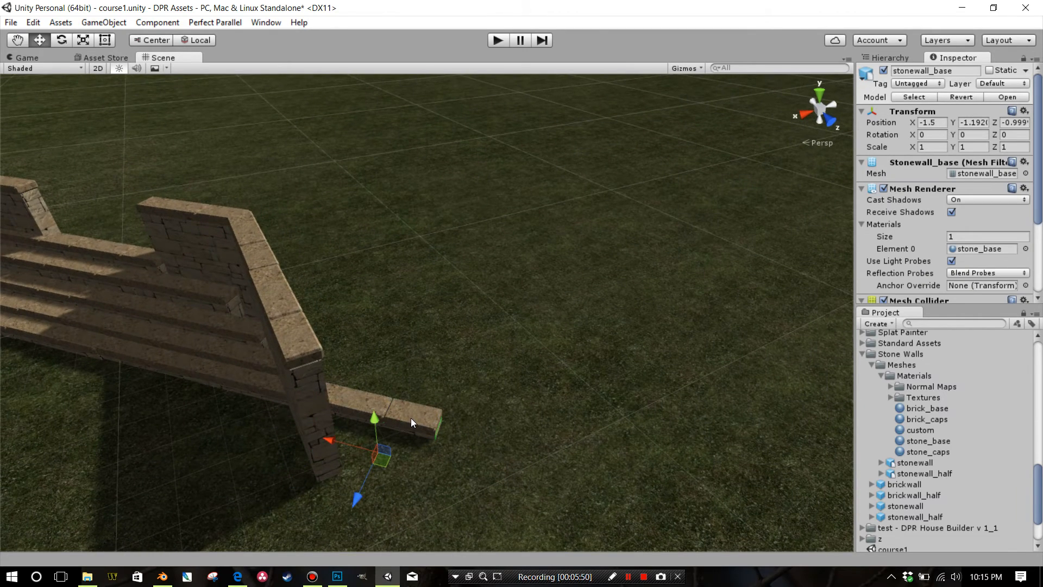
{"action": "key", "text": "Delete"}
{"action": "left_click", "coordinate": [552, 318]}
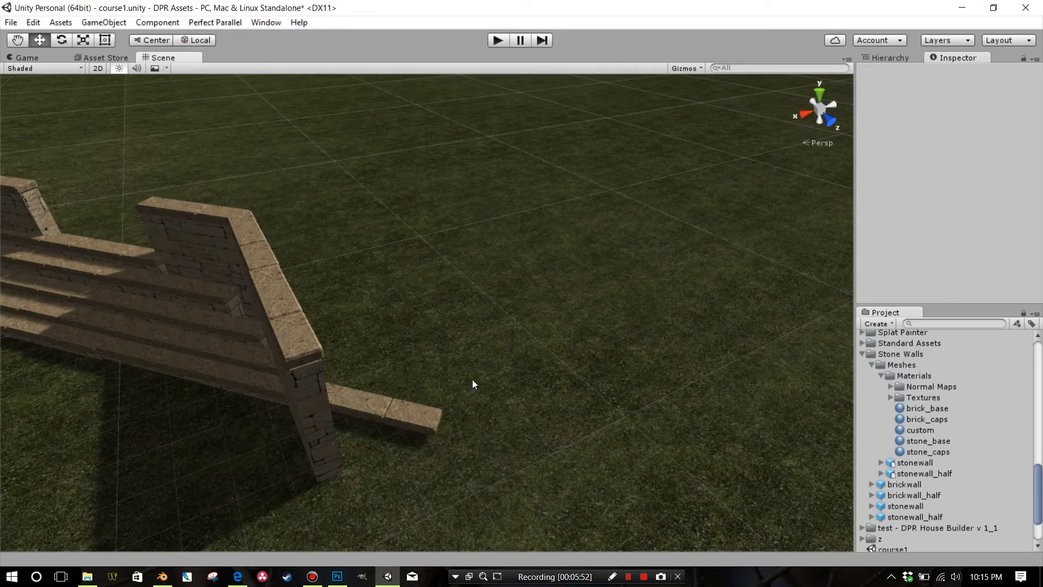
{"action": "left_click", "coordinate": [421, 420]}
{"action": "key", "text": "Delete"}
{"action": "left_click_drag", "start_coordinate": [407, 400], "coordinate": [212, 397], "text": "alt"}
{"action": "middle_click_drag", "start_coordinate": [212, 396], "coordinate": [225, 344]}
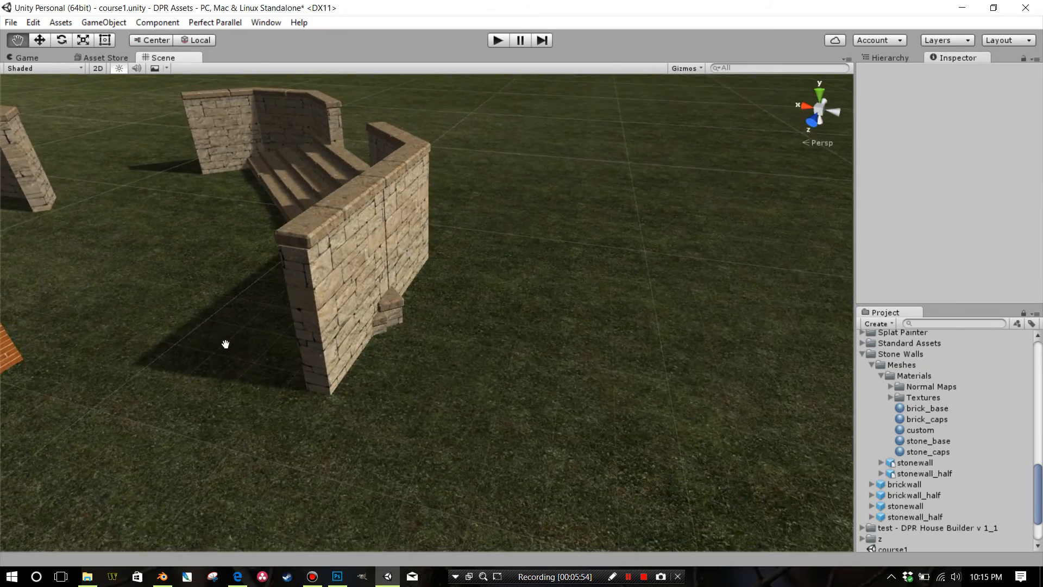
{"action": "scroll", "coordinate": [228, 347], "scroll_direction": "up", "scroll_amount": 5}
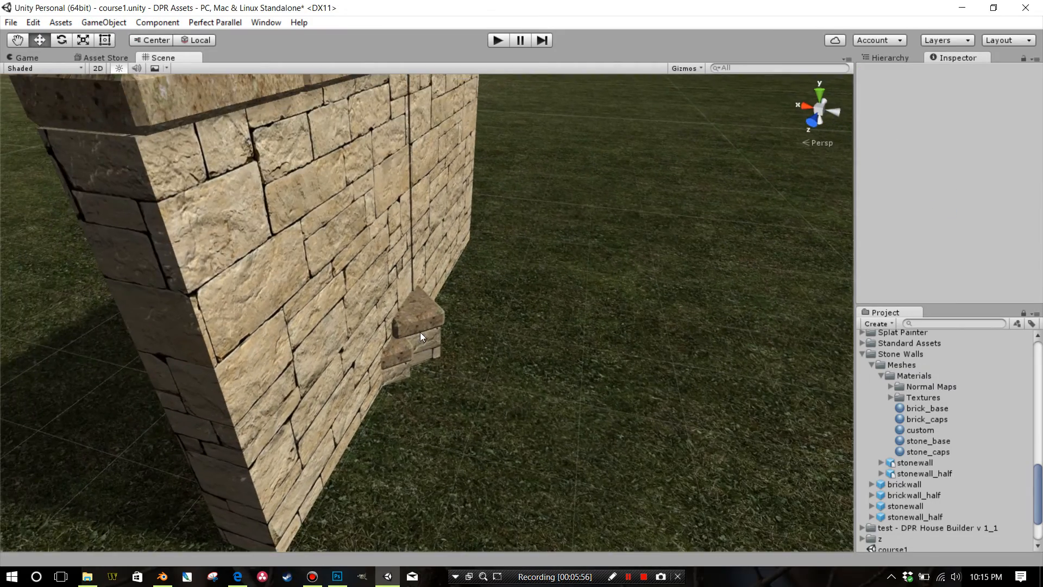
Step: Scale the bottom step piece protruding through the angled side wall to about 0.776 along X
{"action": "left_click", "coordinate": [420, 332]}
{"action": "scroll", "coordinate": [402, 341], "scroll_direction": "down", "scroll_amount": 5}
{"action": "left_click_drag", "start_coordinate": [402, 340], "coordinate": [433, 247], "text": "alt"}
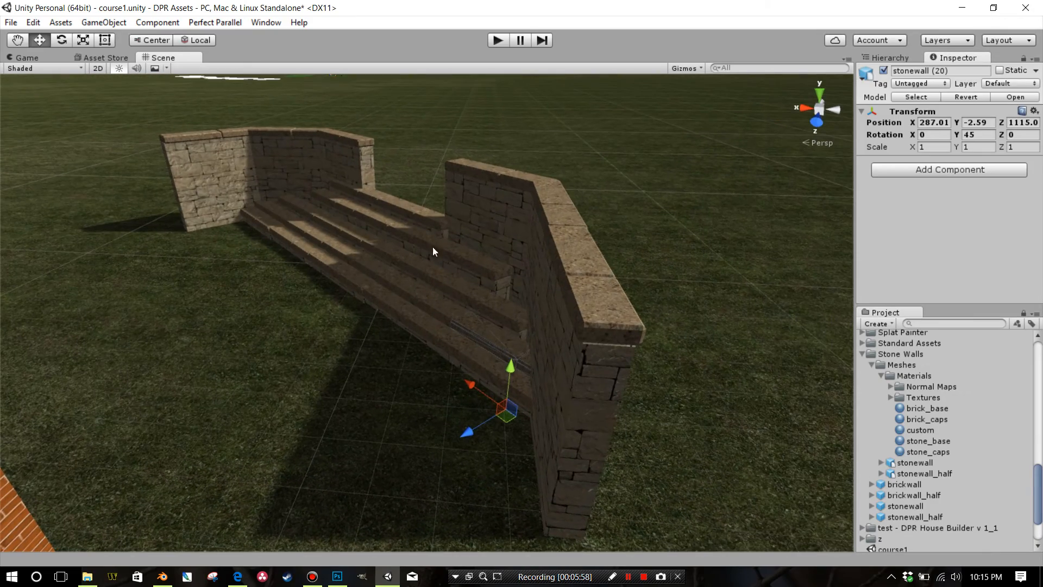
{"action": "left_click", "coordinate": [82, 42]}
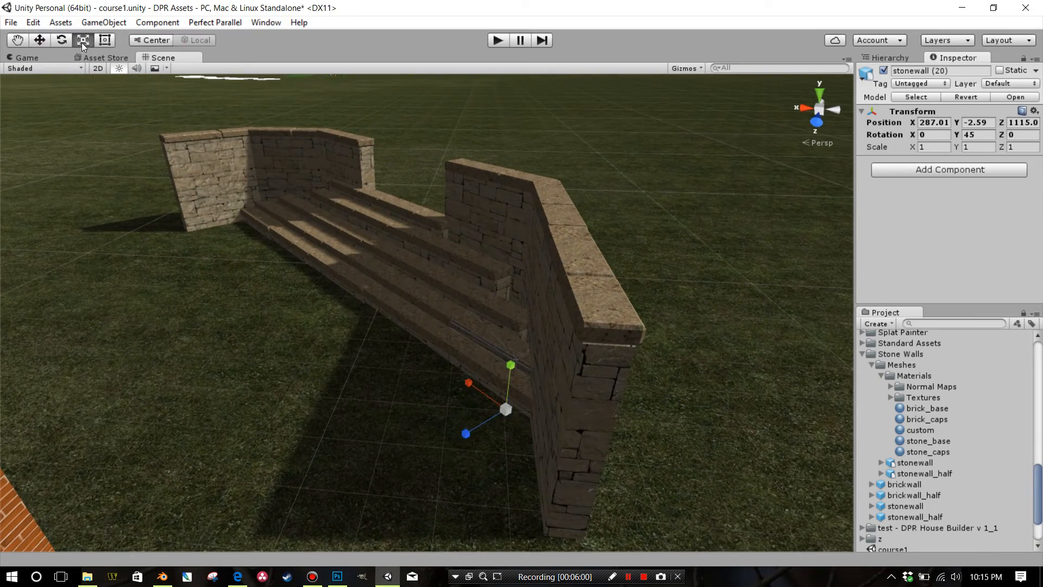
{"action": "middle_click_drag", "start_coordinate": [363, 266], "coordinate": [317, 267]}
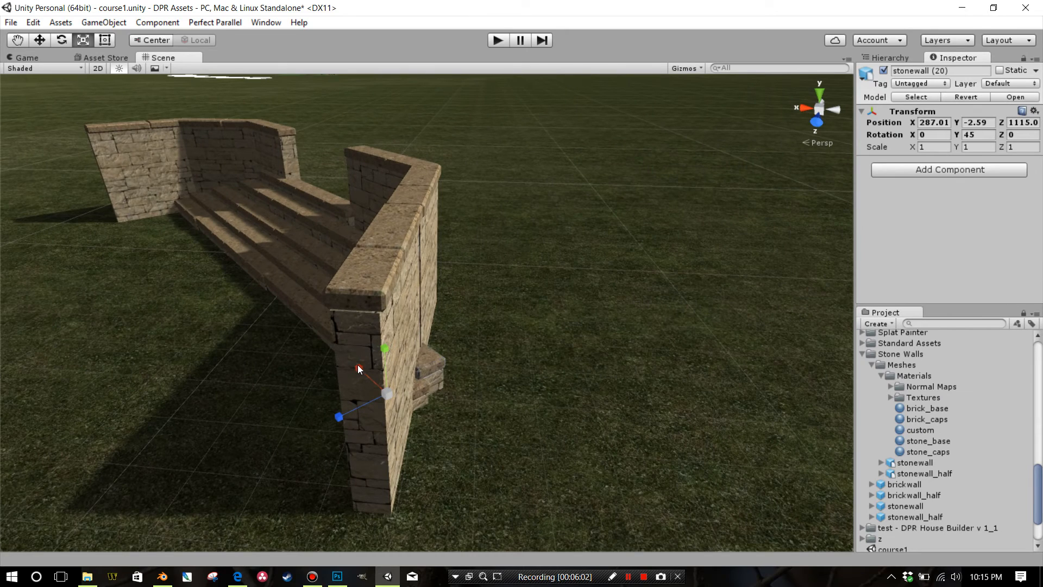
{"action": "left_click_drag", "start_coordinate": [359, 365], "coordinate": [353, 399]}
{"action": "left_click", "coordinate": [414, 395]}
{"action": "middle_click_drag", "start_coordinate": [284, 378], "coordinate": [332, 379]}
{"action": "scroll", "coordinate": [331, 379], "scroll_direction": "up", "scroll_amount": 4}
{"action": "right_click_drag", "start_coordinate": [331, 379], "coordinate": [573, 374]}
{"action": "middle_click_drag", "start_coordinate": [573, 374], "coordinate": [602, 381]}
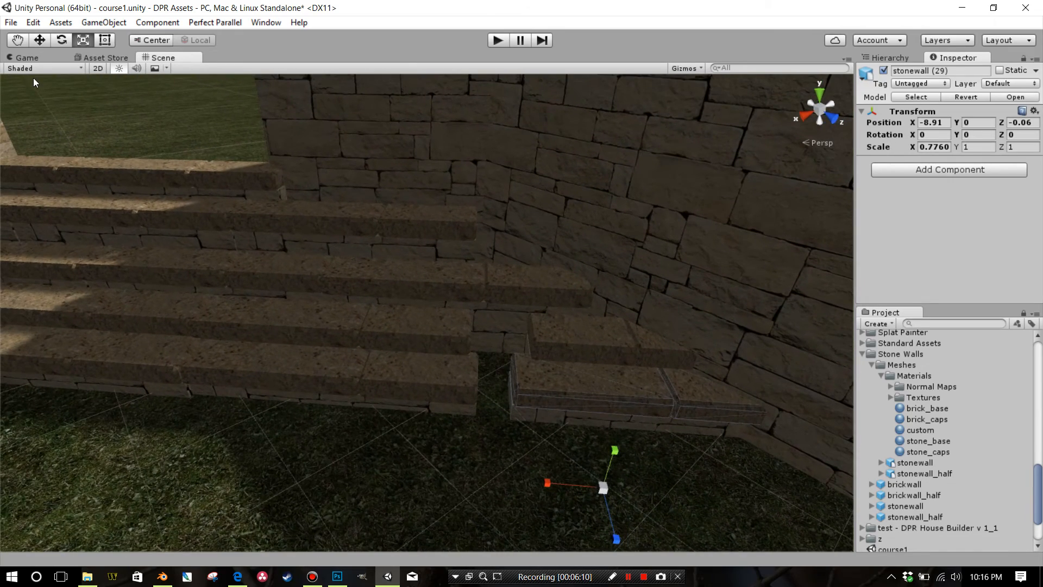
Step: Vertex-snap the shortened bottom step piece to the end of the step row to close the gap, at about X -8.574, Y -0.04, Z -0.08
{"action": "left_click", "coordinate": [40, 41]}
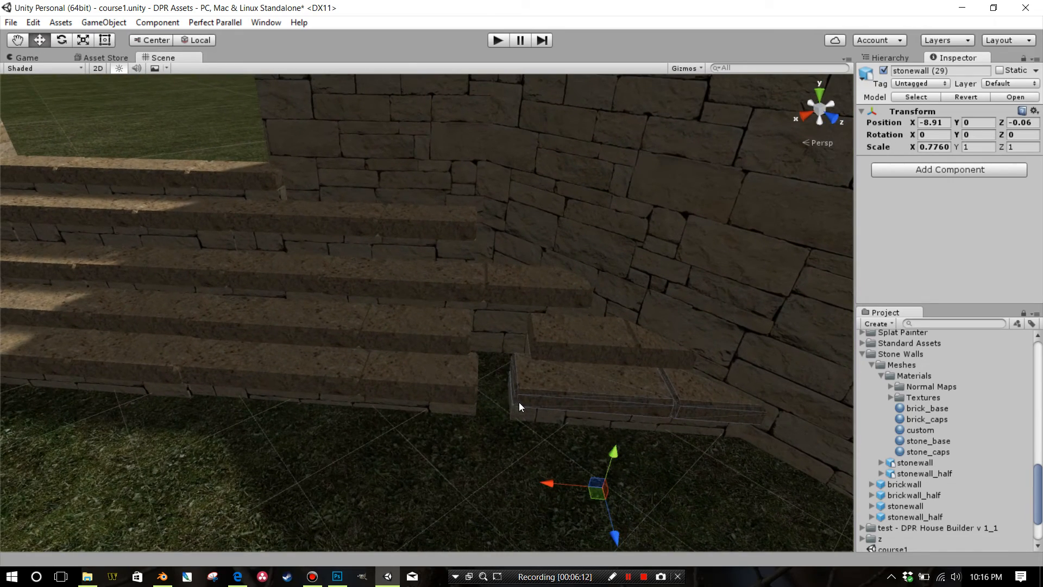
{"action": "left_click", "coordinate": [536, 398]}
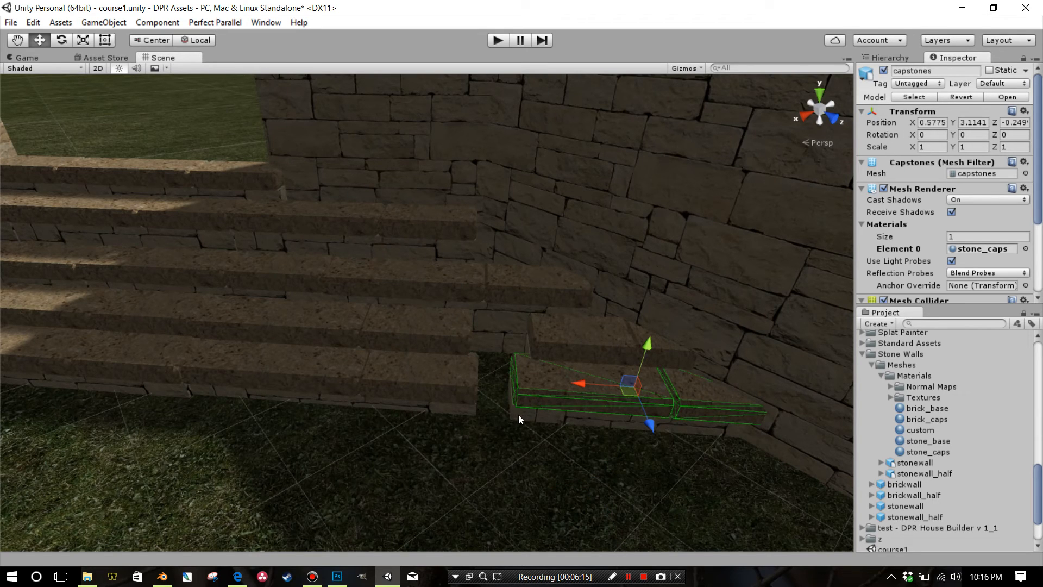
{"action": "left_click", "coordinate": [536, 420]}
{"action": "left_click_drag", "start_coordinate": [519, 418], "coordinate": [519, 366]}
Step: Examine the curved stone steps with their side walls and the neighbouring stone and brick wall samples from a distance
{"action": "scroll", "coordinate": [505, 366], "scroll_direction": "down", "scroll_amount": 8}
{"action": "middle_click_drag", "start_coordinate": [375, 363], "coordinate": [426, 372]}
{"action": "scroll", "coordinate": [426, 373], "scroll_direction": "up", "scroll_amount": 1}
{"action": "left_click_drag", "start_coordinate": [427, 377], "coordinate": [413, 397], "text": "alt"}
{"action": "scroll", "coordinate": [413, 397], "scroll_direction": "down", "scroll_amount": 4}
{"action": "middle_click_drag", "start_coordinate": [418, 385], "coordinate": [479, 363]}
{"action": "scroll", "coordinate": [474, 369], "scroll_direction": "down", "scroll_amount": 2}
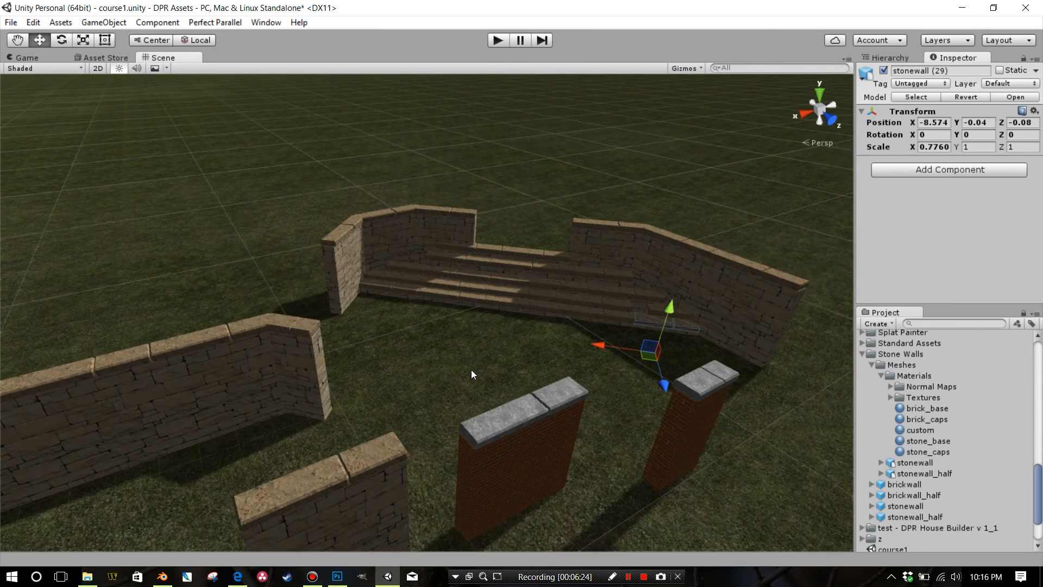
{"action": "mouse_move", "coordinate": [472, 369]}
{"action": "right_mouse_down"}
{"action": "mouse_move", "coordinate": [475, 387]}
{"action": "mouse_move", "coordinate": [453, 375]}
{"action": "right_mouse_up"}
{"action": "scroll", "coordinate": [474, 383], "scroll_direction": "down", "scroll_amount": 4}
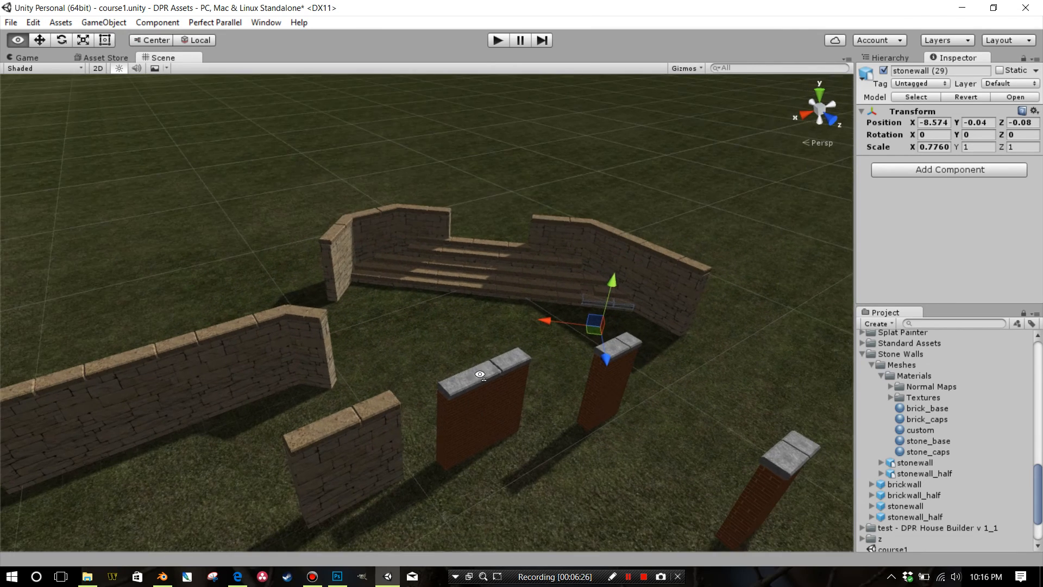
{"action": "middle_click_drag", "start_coordinate": [500, 371], "coordinate": [490, 356]}
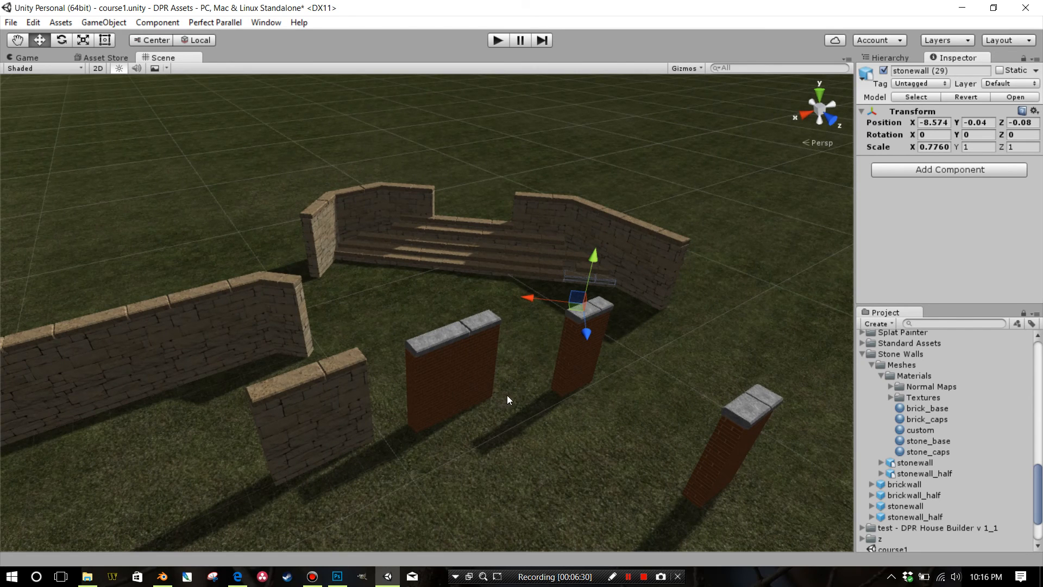
{"action": "middle_click_drag", "start_coordinate": [509, 402], "coordinate": [566, 373]}
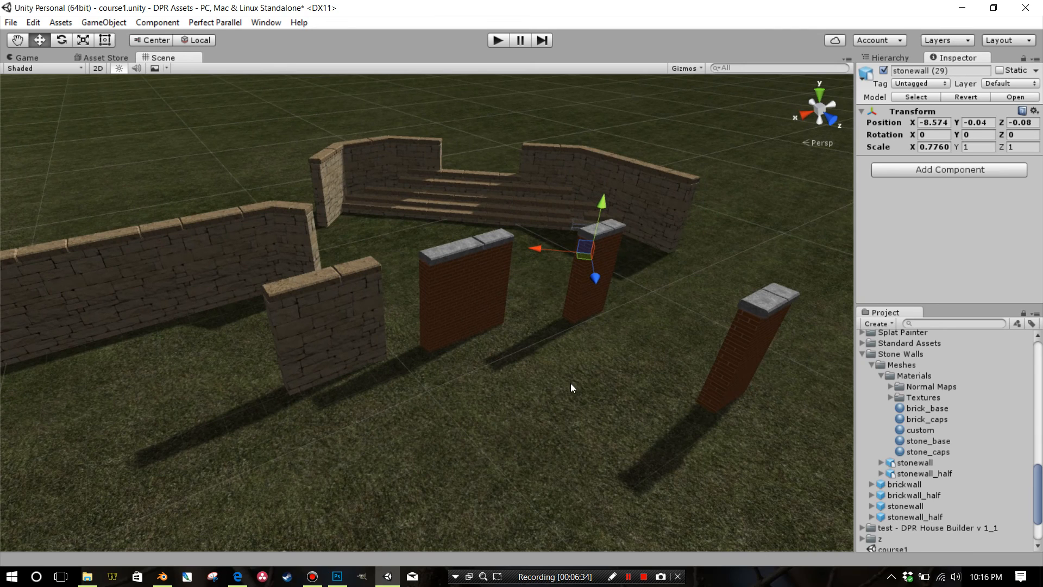